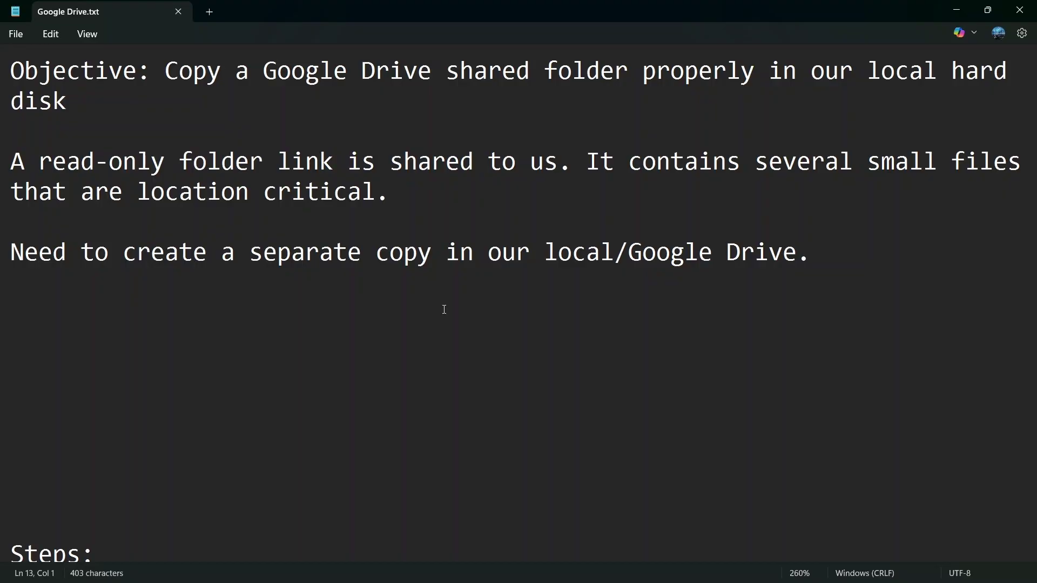
Step: Insert the word "folder" in the first listed step so it reads "Organize folder in Google Drive Web."
{"action": "key", "text": "ctrl+v"}
{"action": "scroll", "coordinate": [244, 307], "scroll_direction": "down", "scroll_amount": 2}
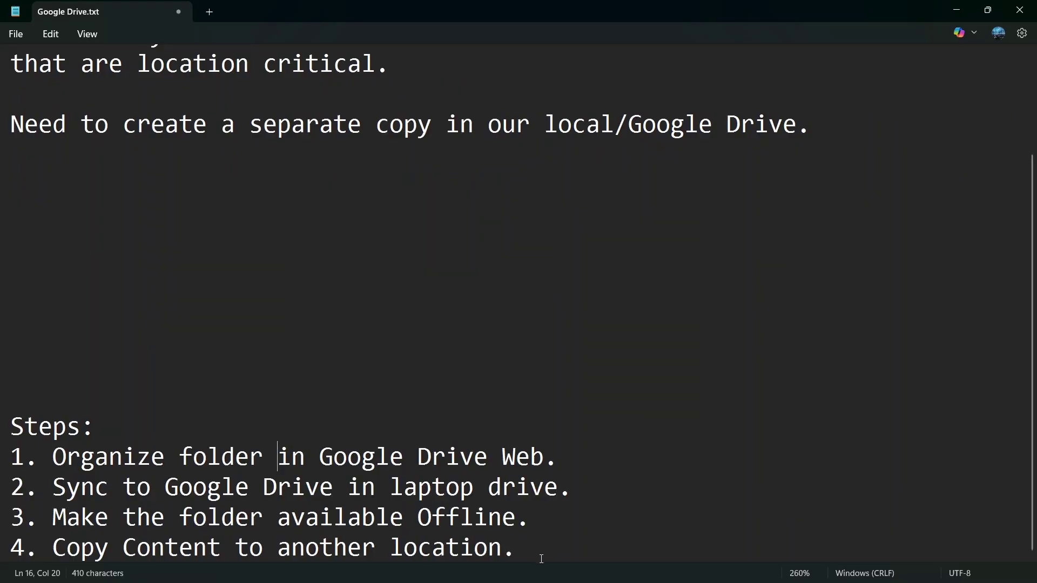
Step: Switch to File Explorer and open the My Drive folder on the Google Drive mounted as H:
{"action": "key", "text": "alt+Tab"}
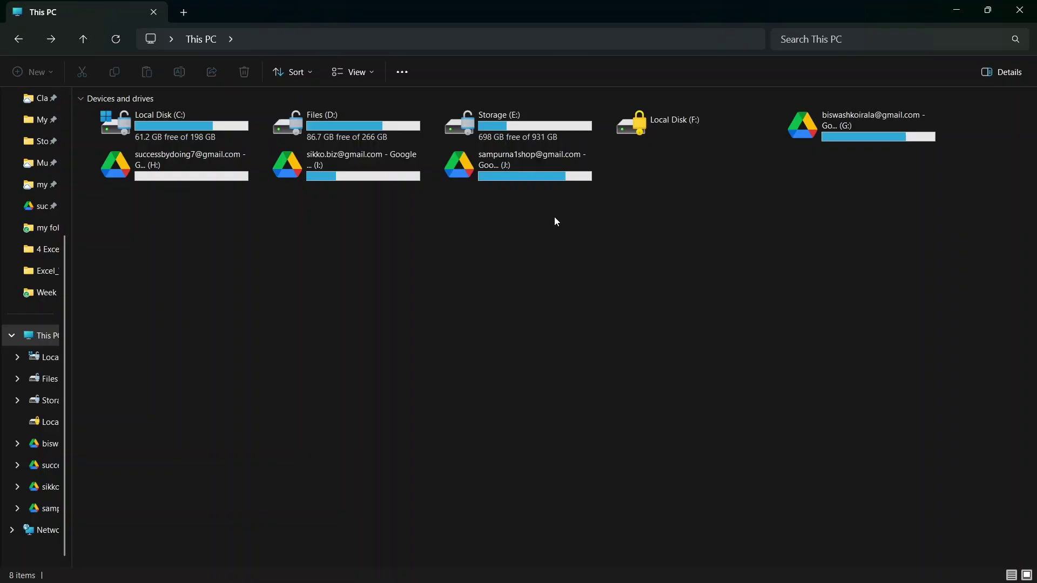
{"action": "left_click", "coordinate": [172, 168]}
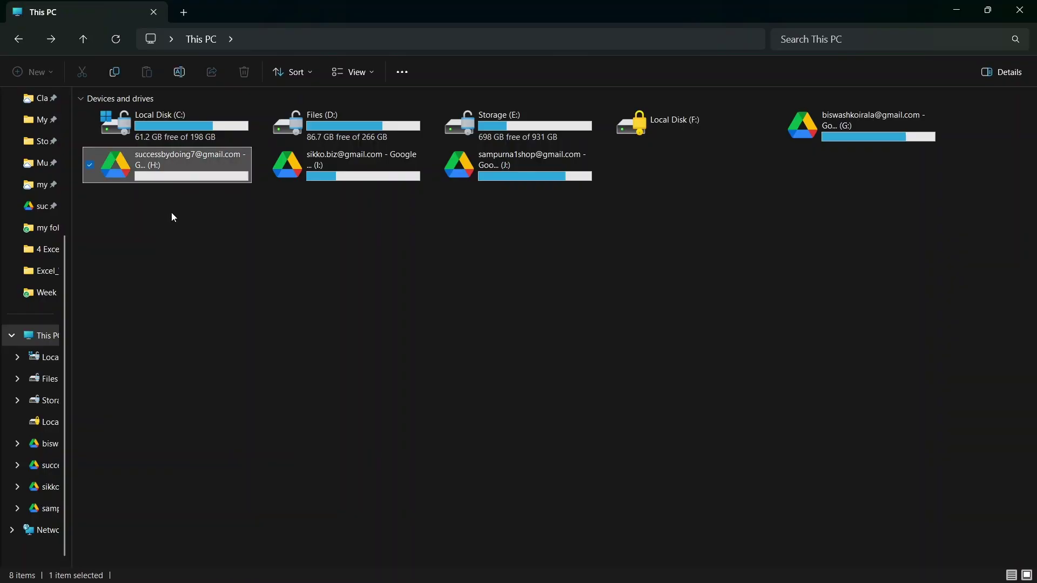
{"action": "double_click", "coordinate": [181, 183]}
{"action": "double_click", "coordinate": [114, 125]}
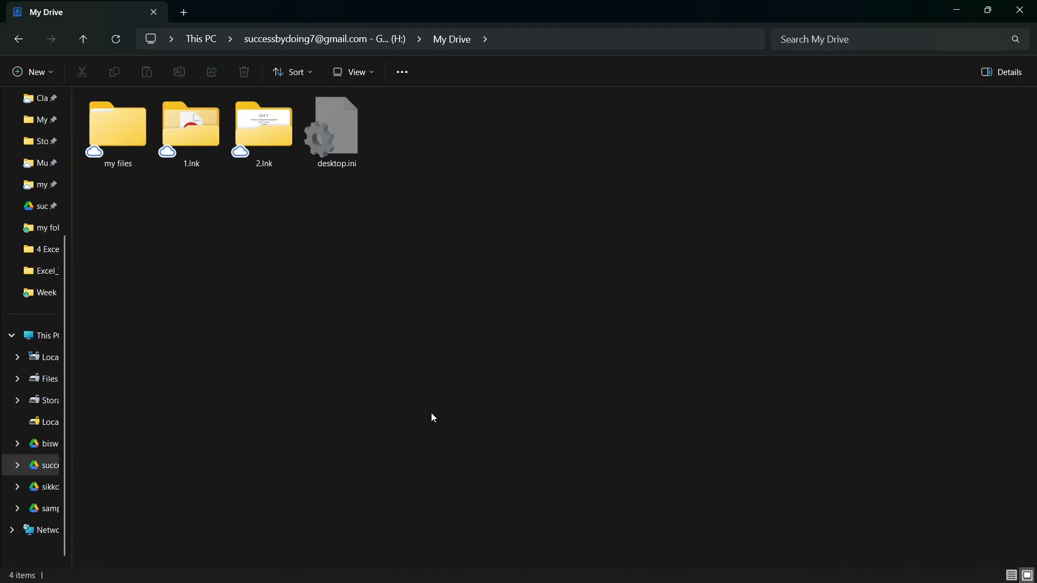
Step: Switch to Google Drive in the browser, close the Error 404 page and return to the My Drive page
{"action": "key", "text": "alt+Tab"}
{"action": "left_click", "coordinate": [111, 16]}
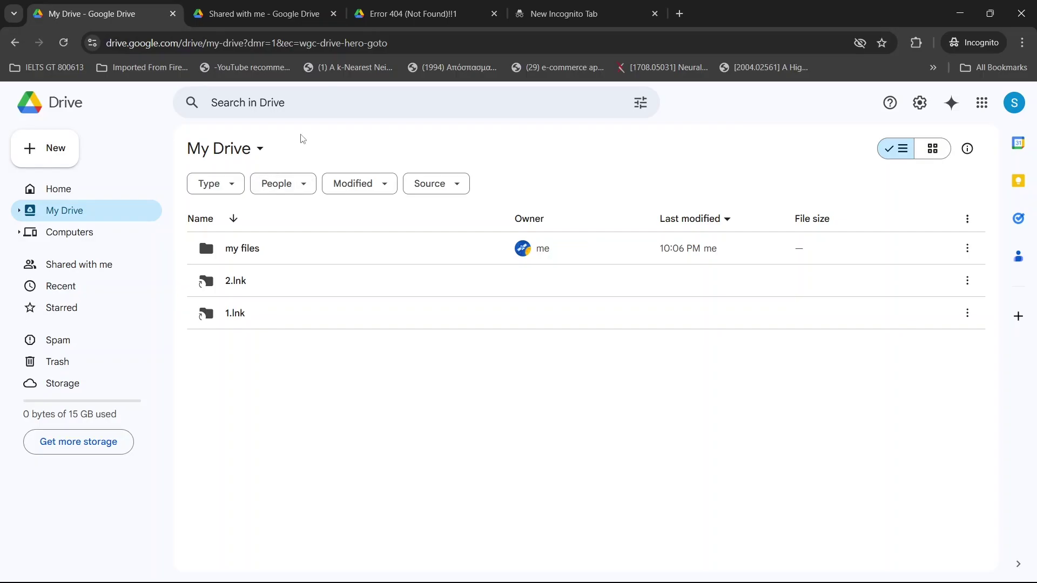
{"action": "middle_click", "coordinate": [373, 16]}
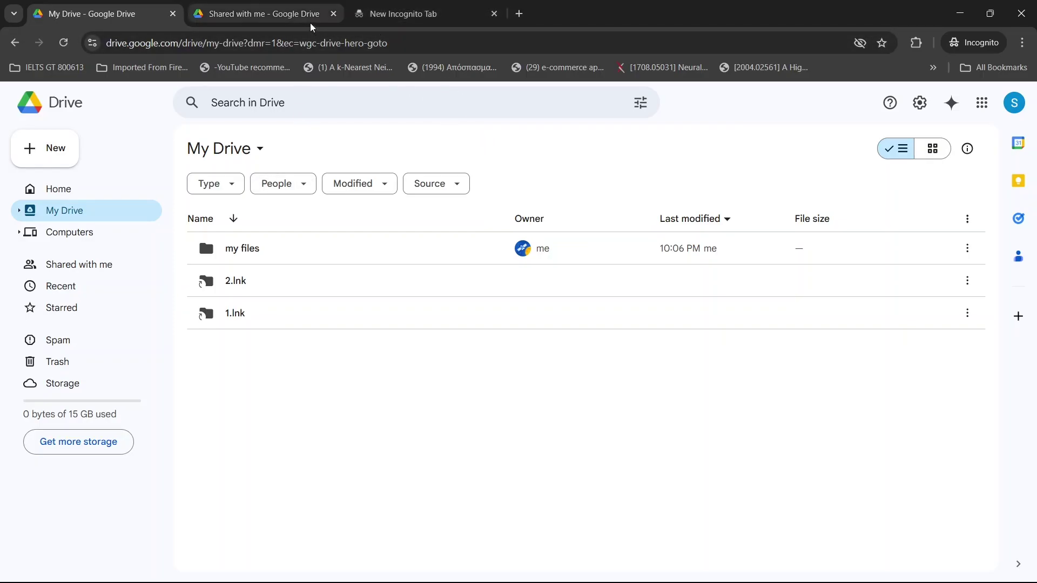
{"action": "left_click", "coordinate": [394, 14]}
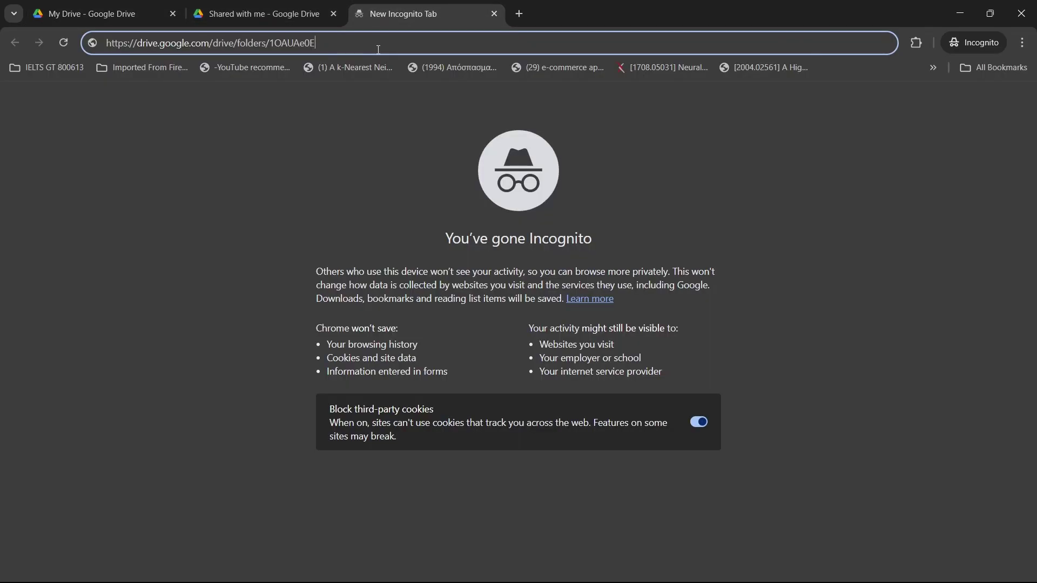
{"action": "key", "text": "ctrl+1"}
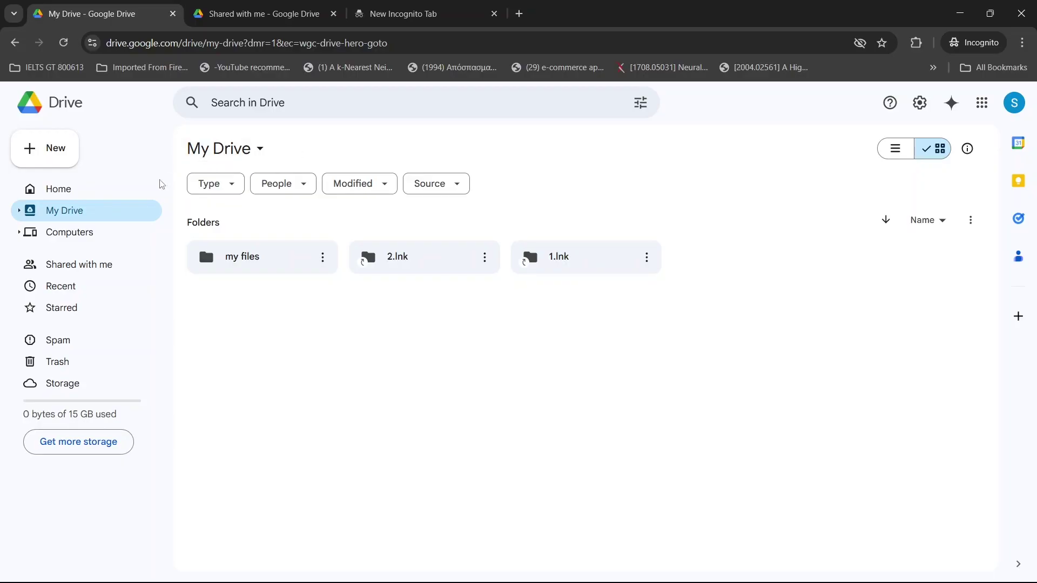
Step: Add a shortcut to the shared folder INTVideos150 in My Drive and show the My Drive contents
{"action": "left_click", "coordinate": [77, 270]}
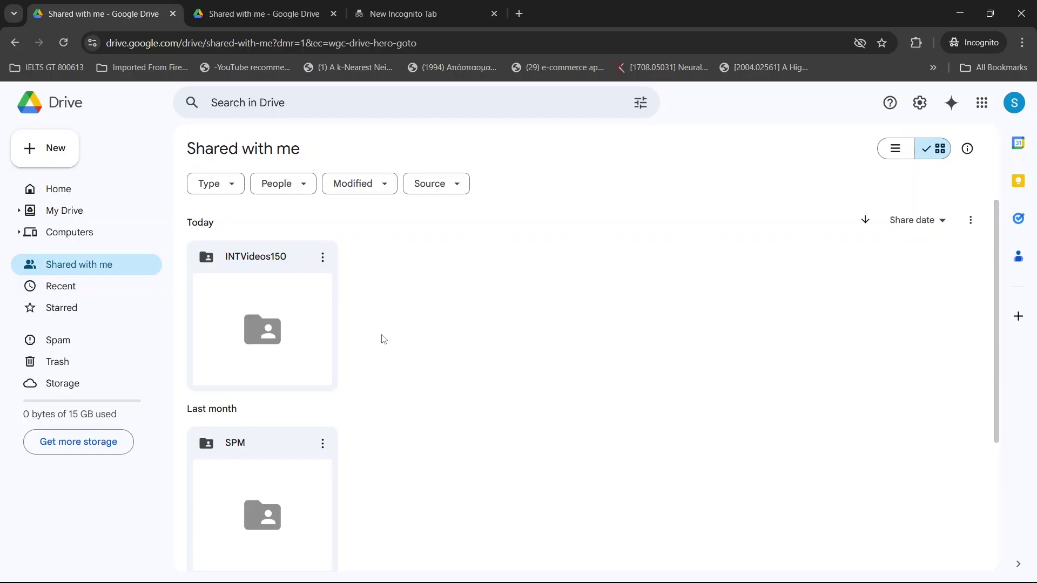
{"action": "left_click", "coordinate": [324, 267]}
{"action": "mouse_move", "coordinate": [378, 390]}
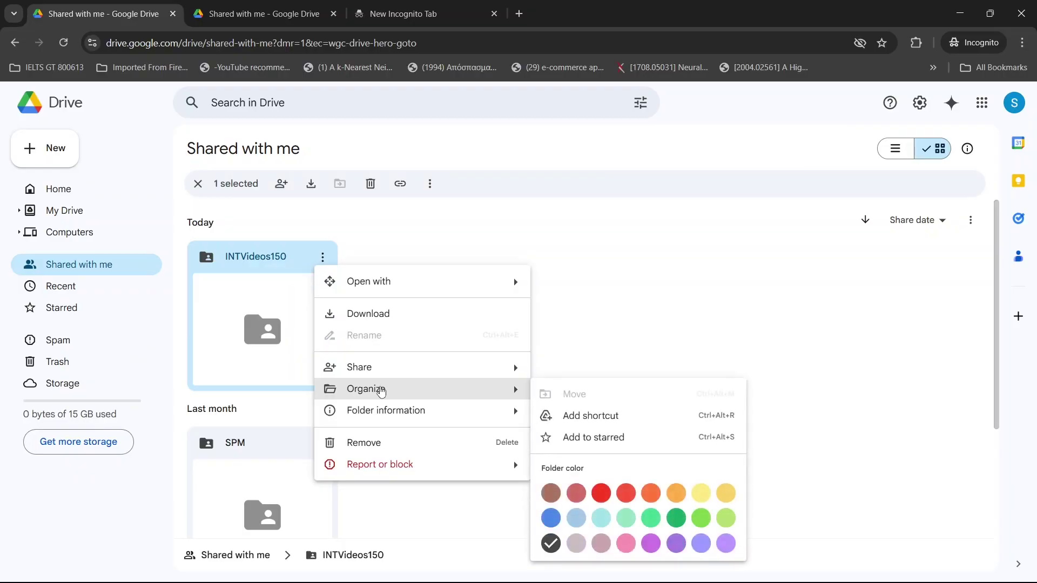
{"action": "left_click", "coordinate": [606, 425]}
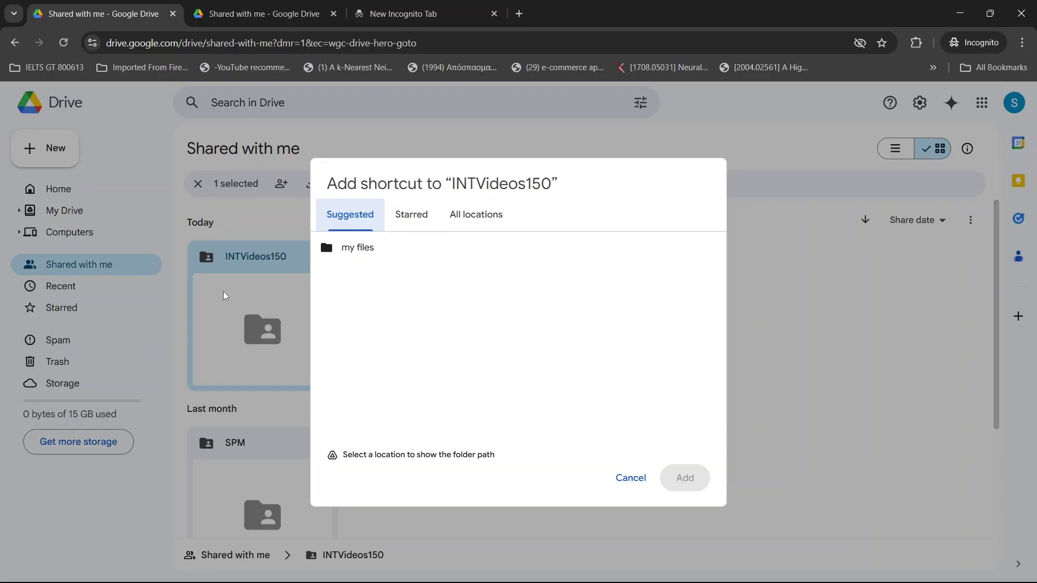
{"action": "left_click", "coordinate": [474, 223]}
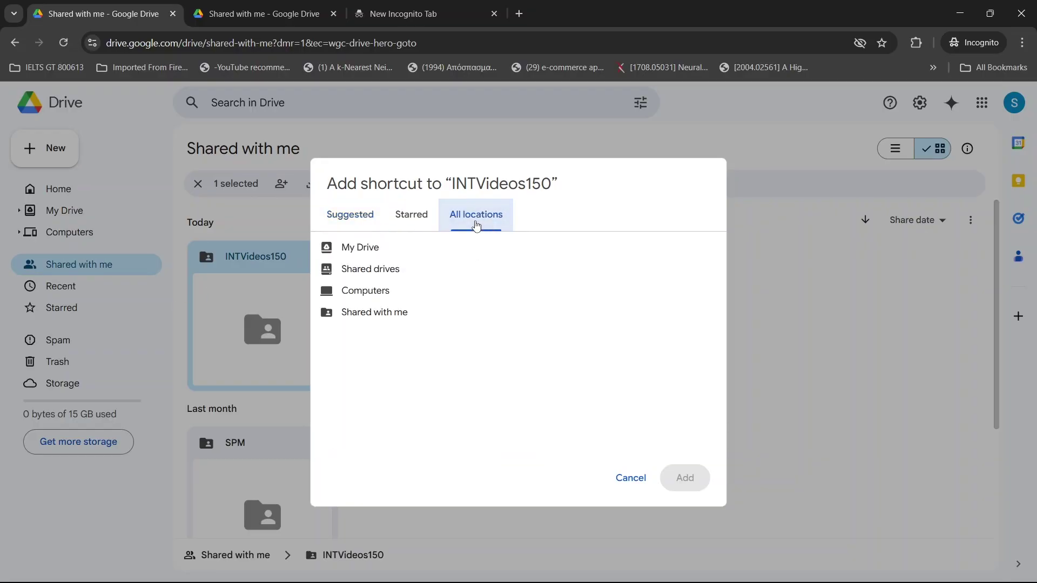
{"action": "double_click", "coordinate": [358, 248]}
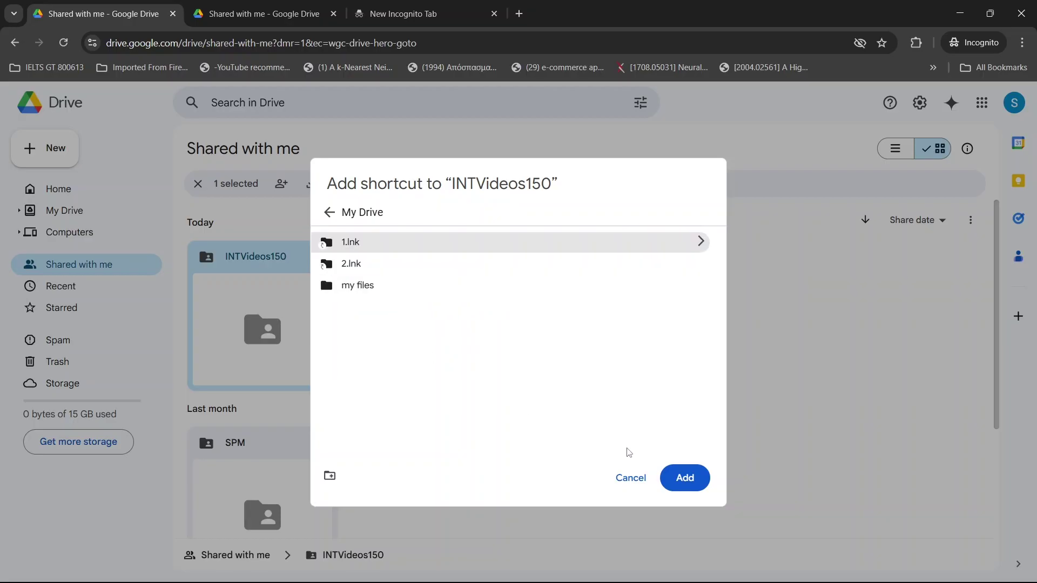
{"action": "left_click", "coordinate": [685, 478]}
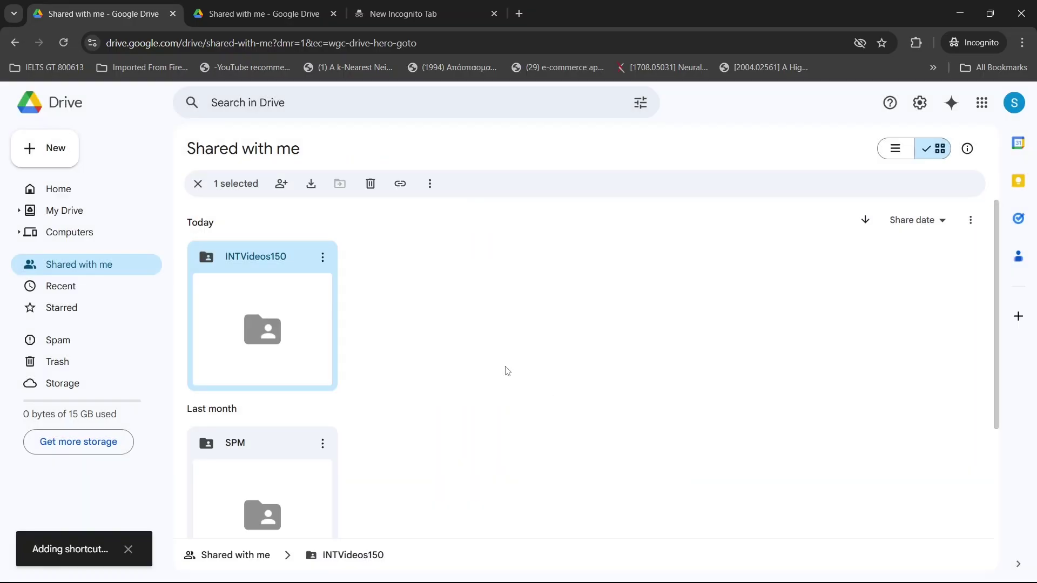
{"action": "left_click", "coordinate": [74, 212]}
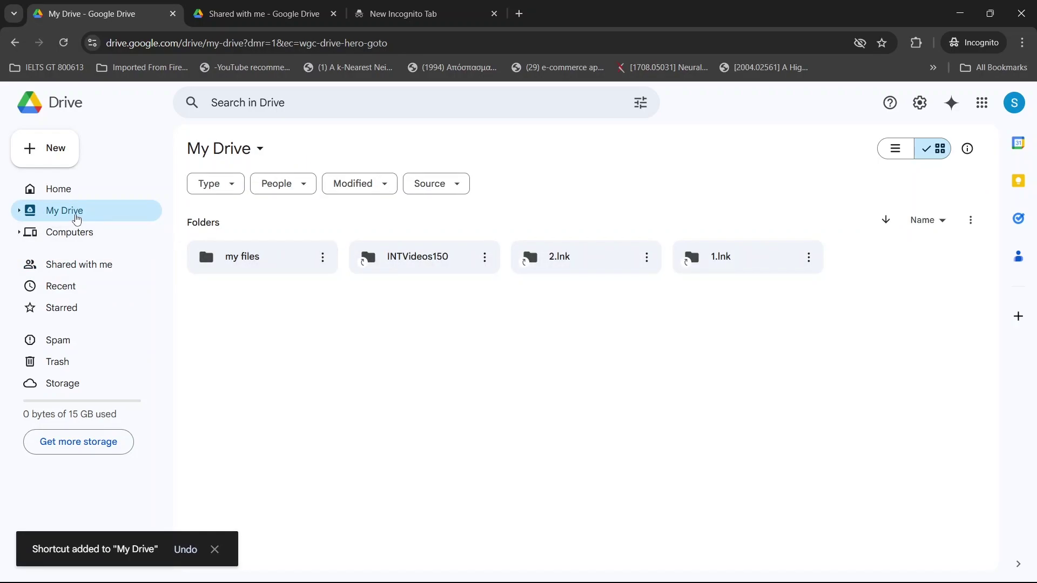
Step: Switch to File Explorer and refresh the My Drive folder on drive H:
{"action": "mouse_move", "coordinate": [335, 567]}
{"action": "left_click", "coordinate": [327, 479]}
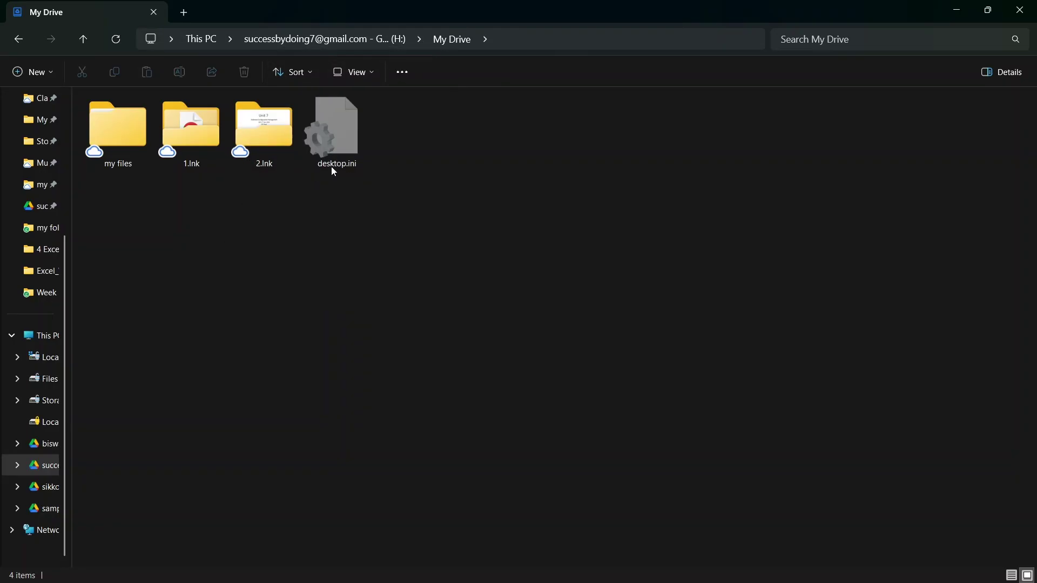
{"action": "left_click", "coordinate": [117, 40]}
{"action": "mouse_move", "coordinate": [420, 132]}
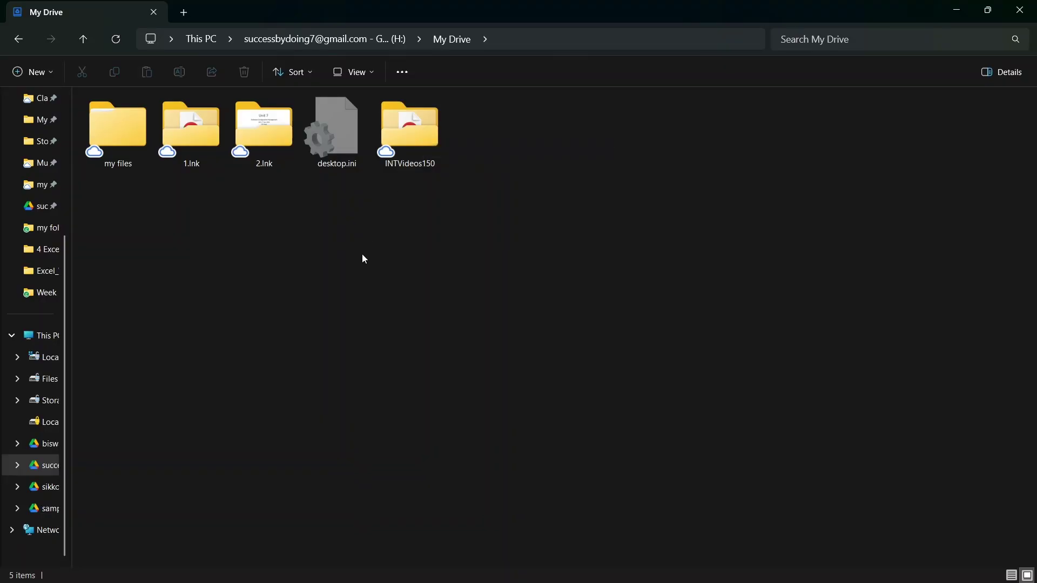
Step: Set the offline access of the INTVideos150 shortcut folder to Available offline
{"action": "key", "text": "alt+Tab"}
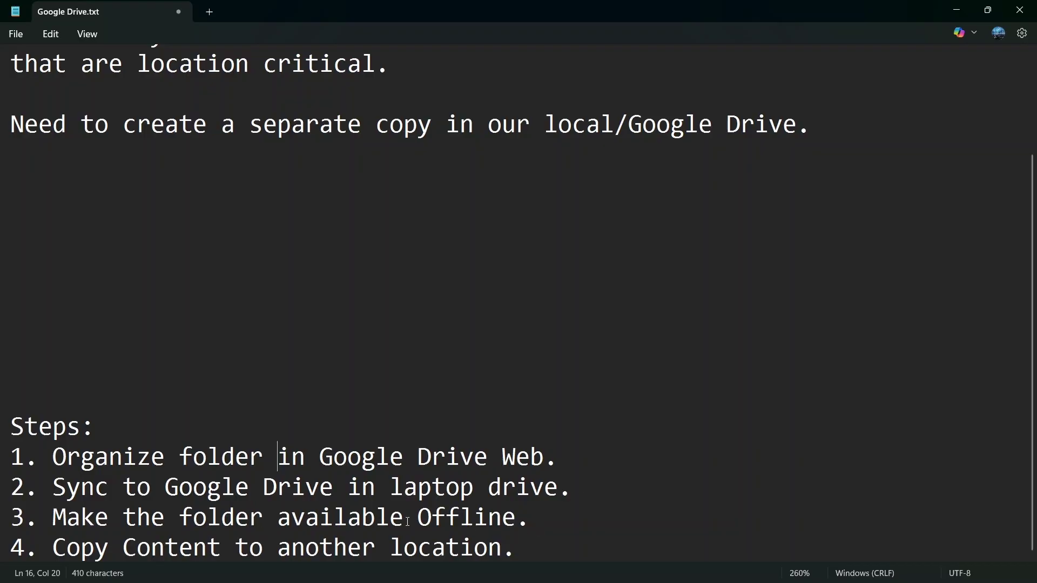
{"action": "key", "text": "alt+Tab"}
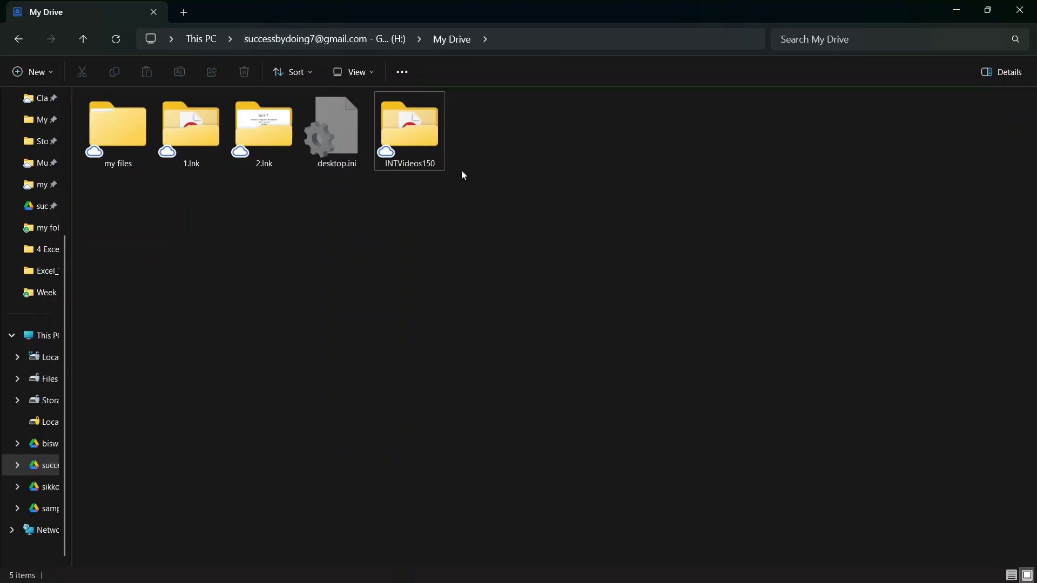
{"action": "right_click", "coordinate": [416, 151]}
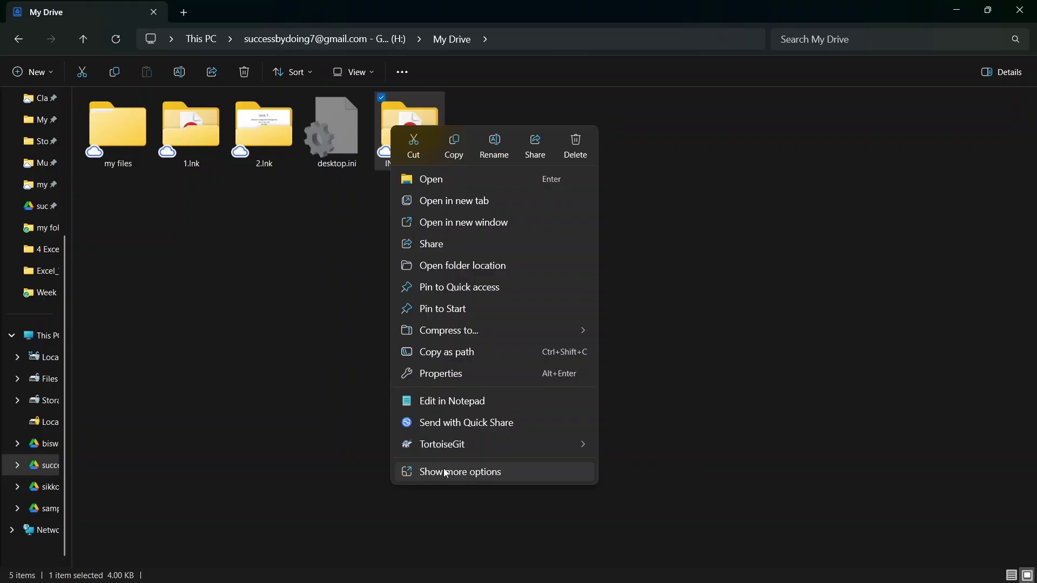
{"action": "left_click", "coordinate": [447, 471]}
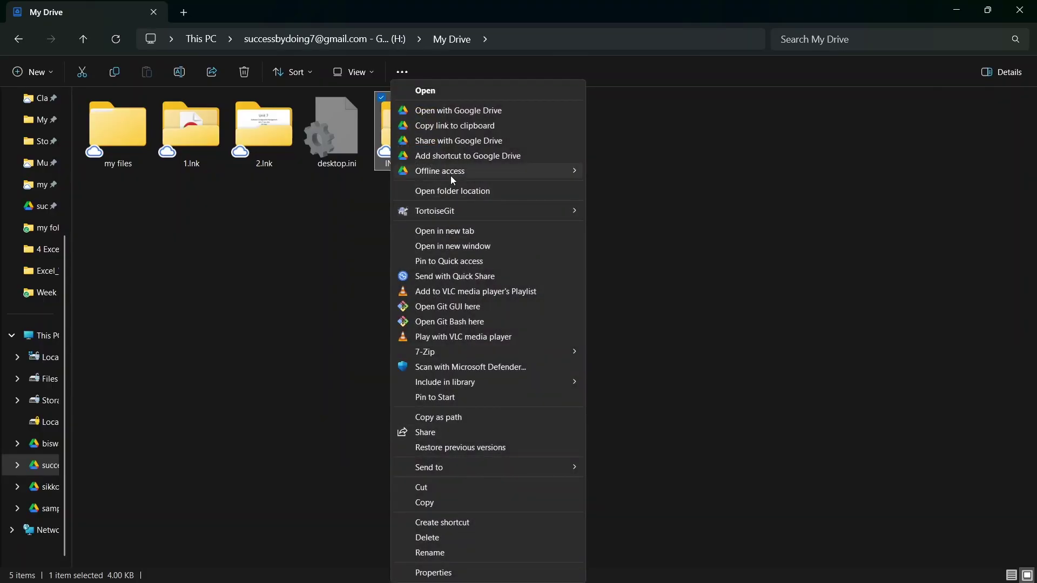
{"action": "mouse_move", "coordinate": [451, 173]}
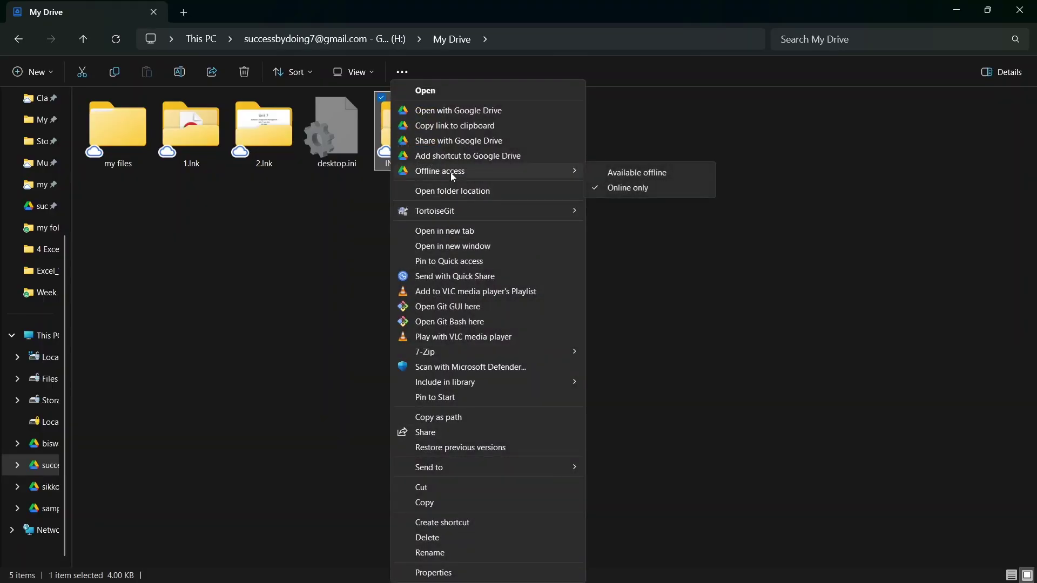
{"action": "left_click", "coordinate": [631, 176]}
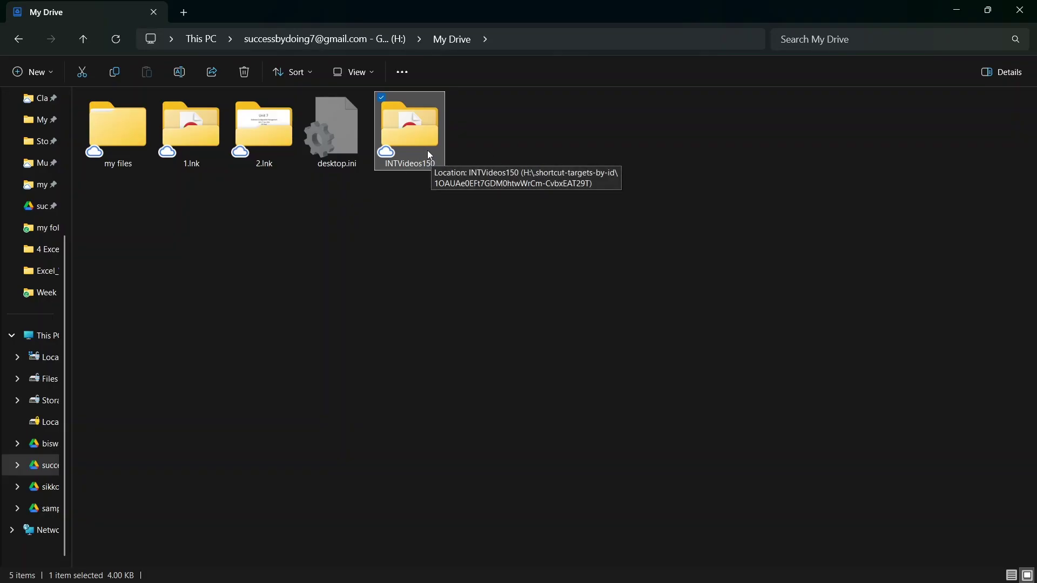
{"action": "left_click", "coordinate": [300, 298]}
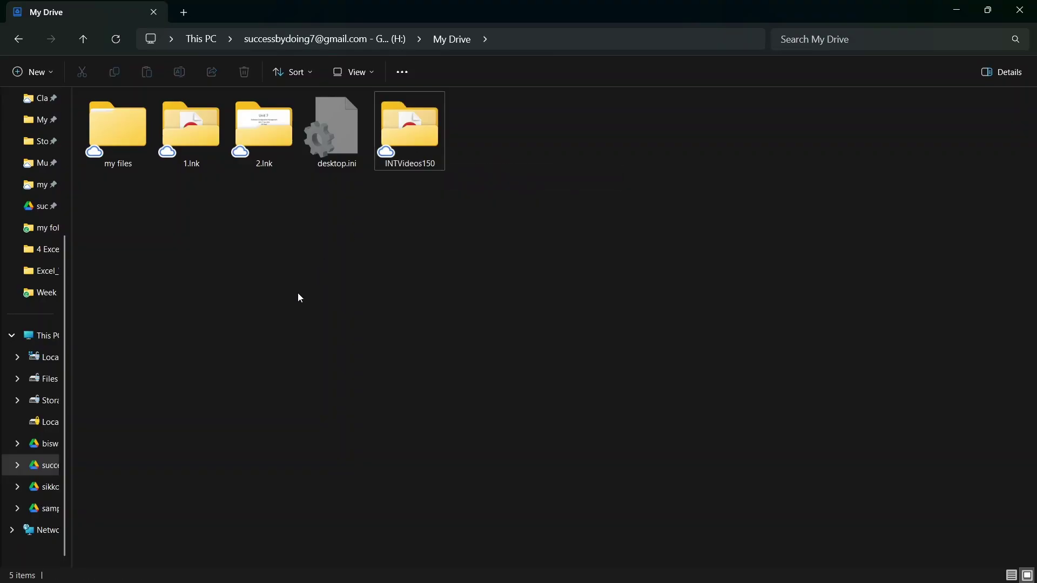
Step: Make the "my files" folder available offline and refresh the My Drive listing
{"action": "right_click", "coordinate": [123, 130]}
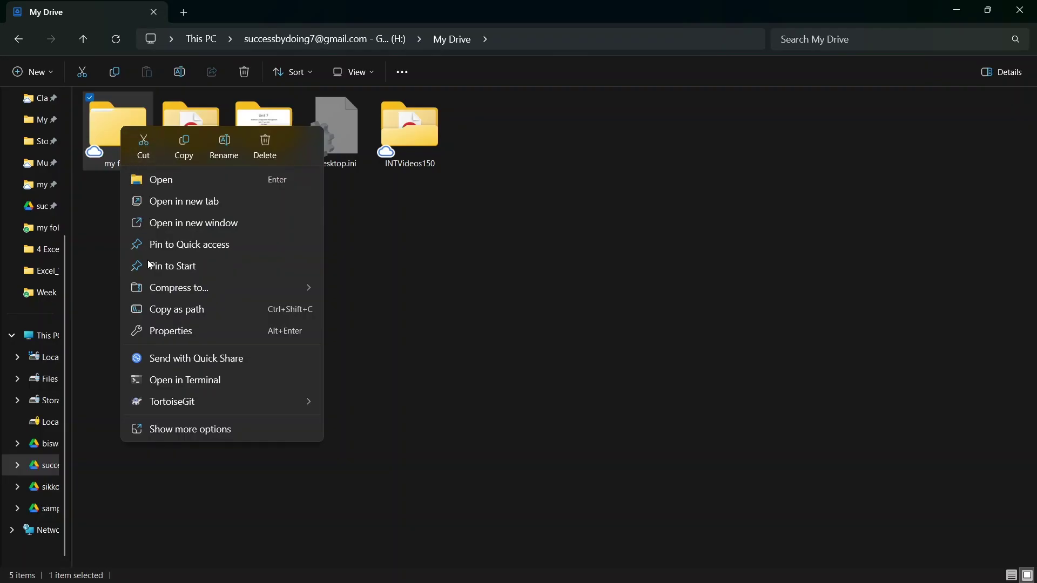
{"action": "left_click", "coordinate": [181, 430]}
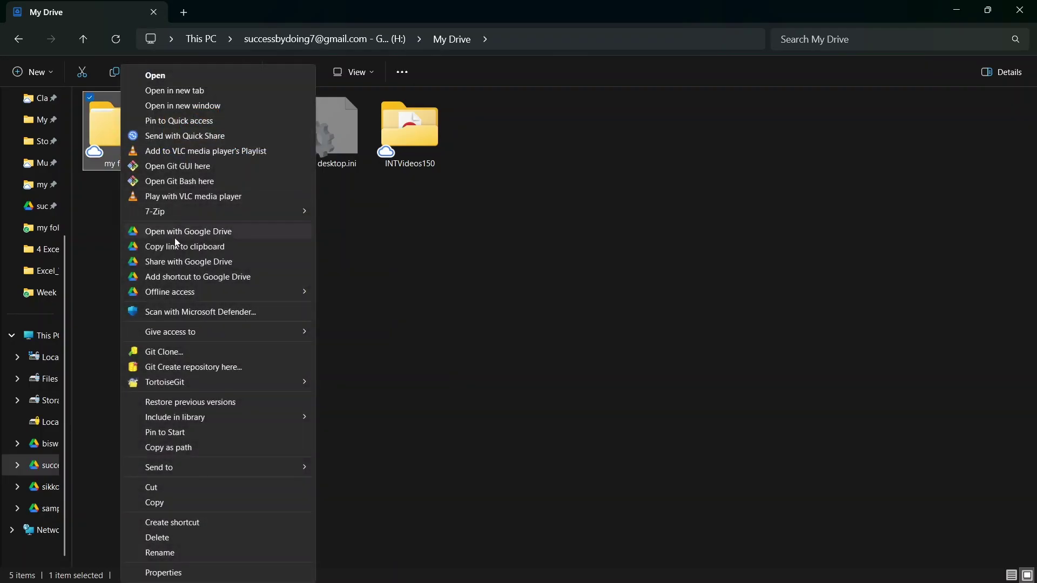
{"action": "mouse_move", "coordinate": [301, 294]}
{"action": "left_click", "coordinate": [356, 295]}
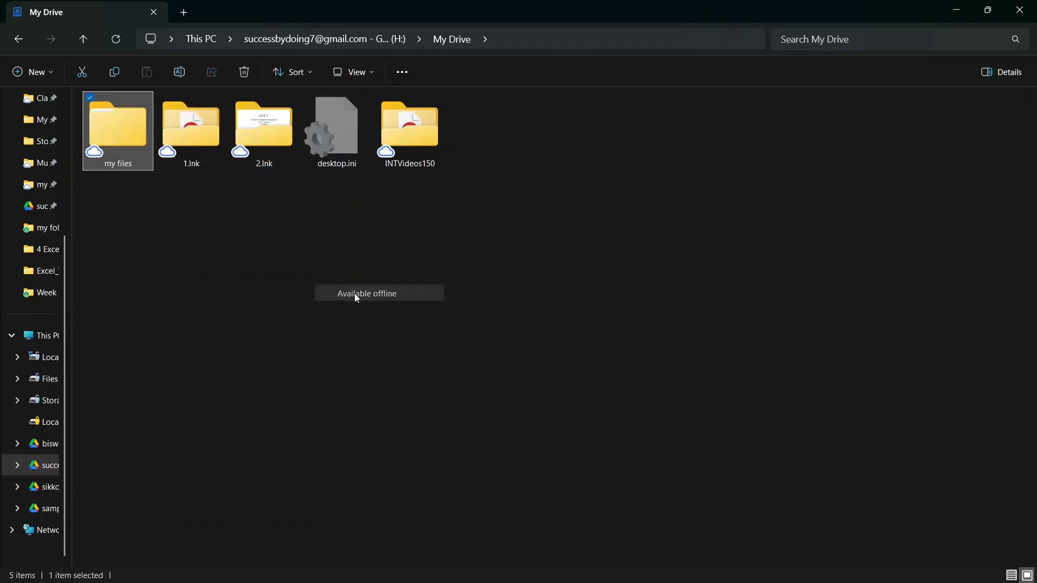
{"action": "left_click", "coordinate": [231, 243]}
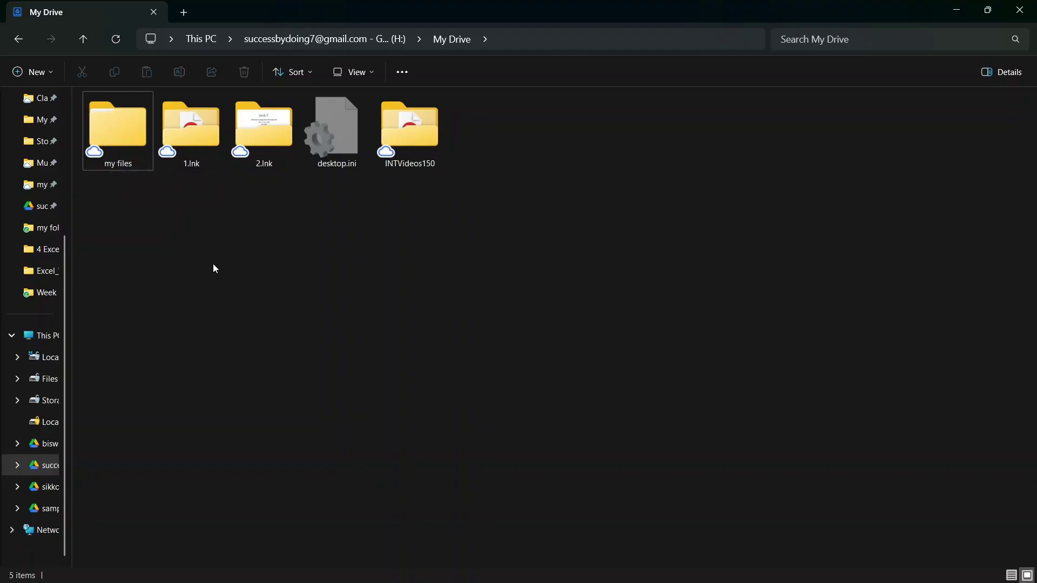
{"action": "left_click", "coordinate": [120, 42]}
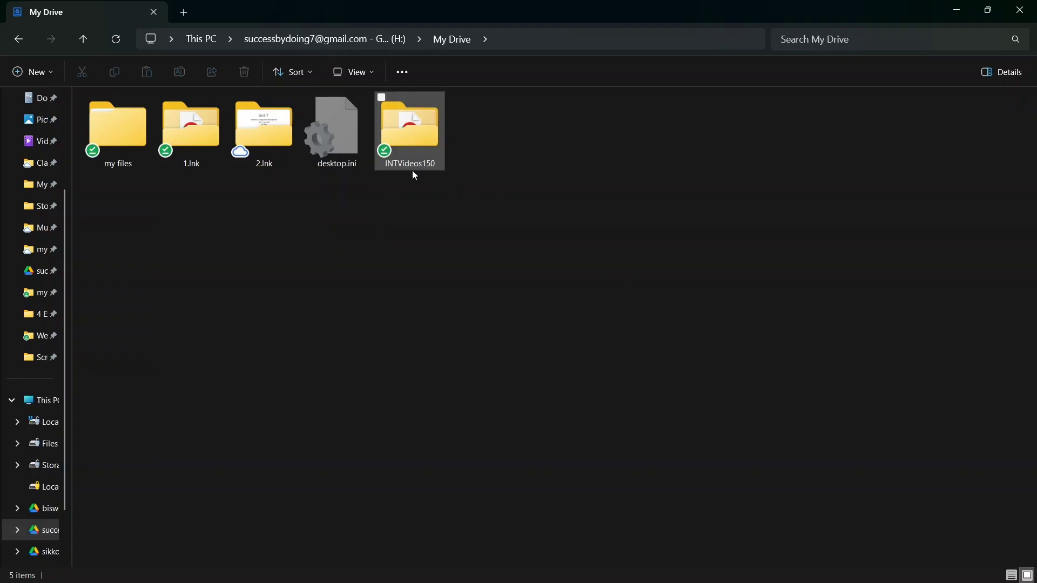
Step: Create a new folder named "my videos150" in My Drive
{"action": "right_click", "coordinate": [387, 220]}
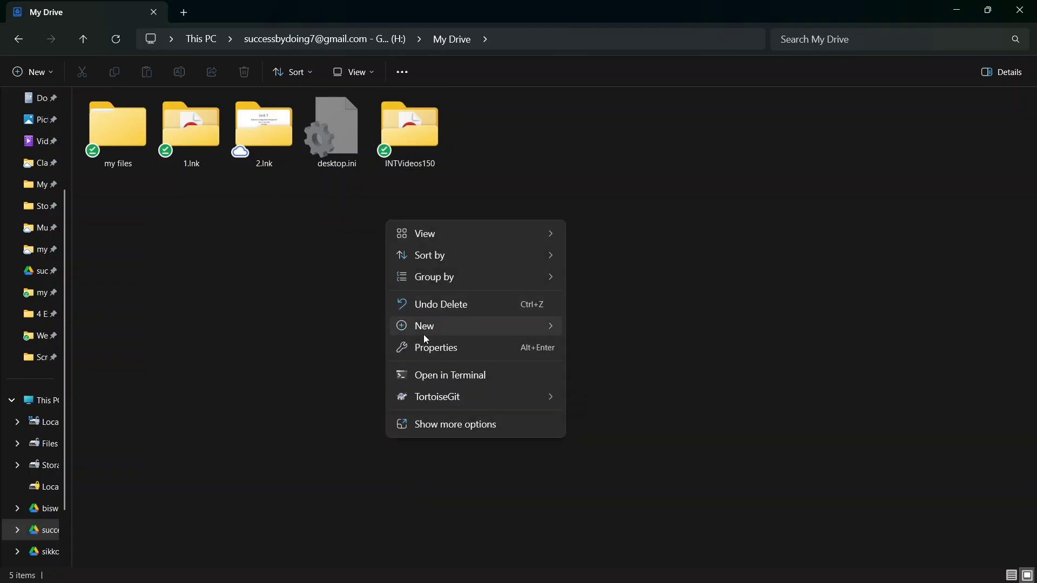
{"action": "mouse_move", "coordinate": [477, 327]}
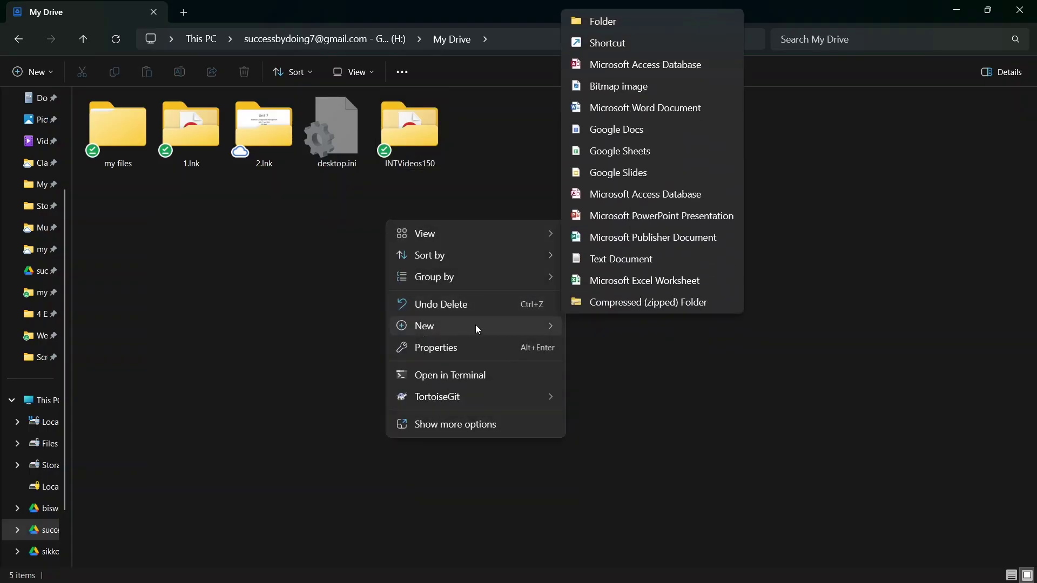
{"action": "left_click", "coordinate": [600, 26]}
{"action": "type", "text": "my"}
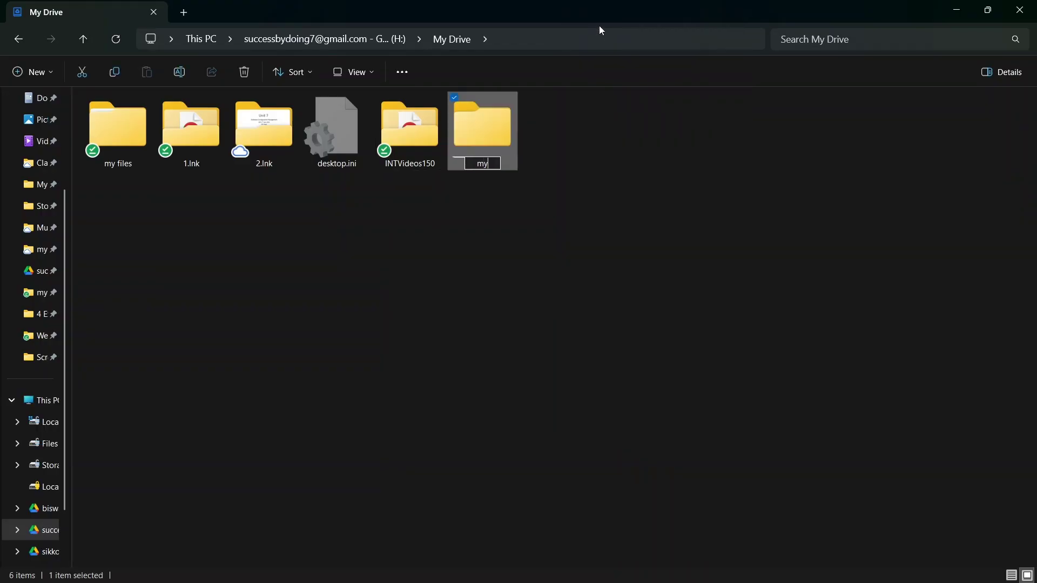
{"action": "type", "text": " videos150"}
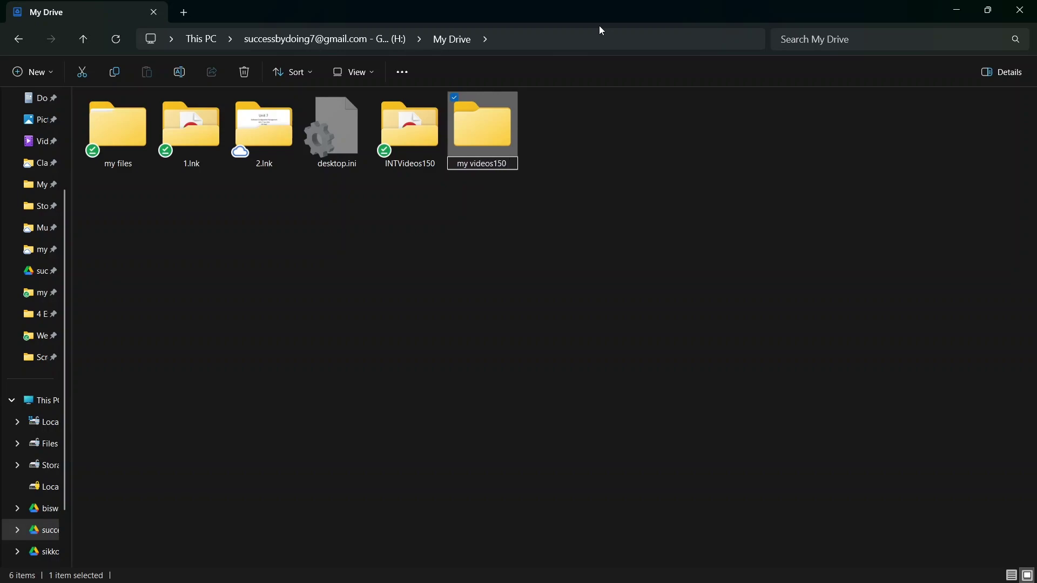
{"action": "key", "text": "BackSpace"}
{"action": "key", "text": "Return"}
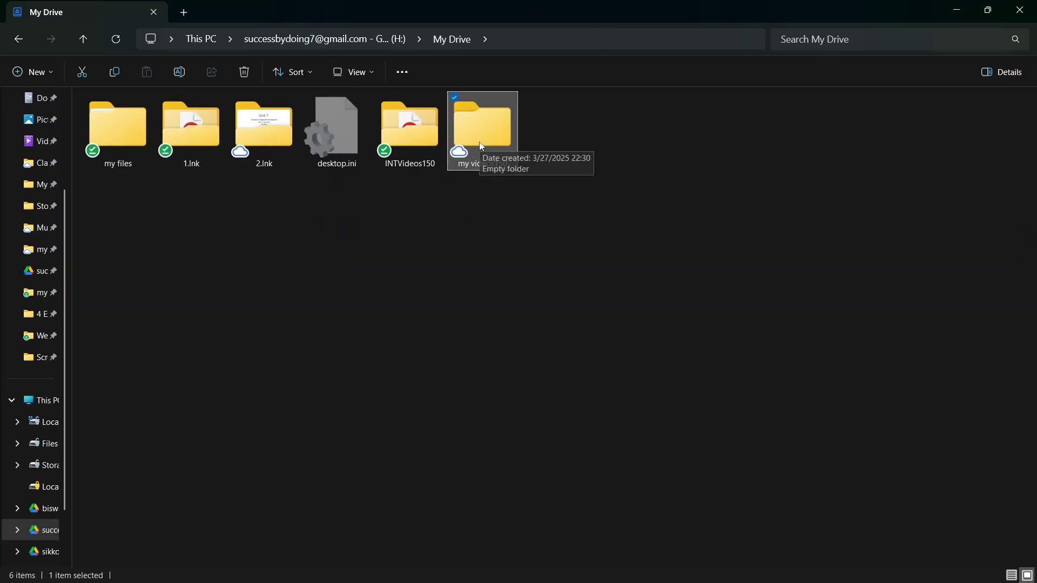
Step: Open the INTVideos150 shortcut folder and copy all of its files and folders
{"action": "left_click", "coordinate": [413, 147]}
{"action": "double_click", "coordinate": [413, 144]}
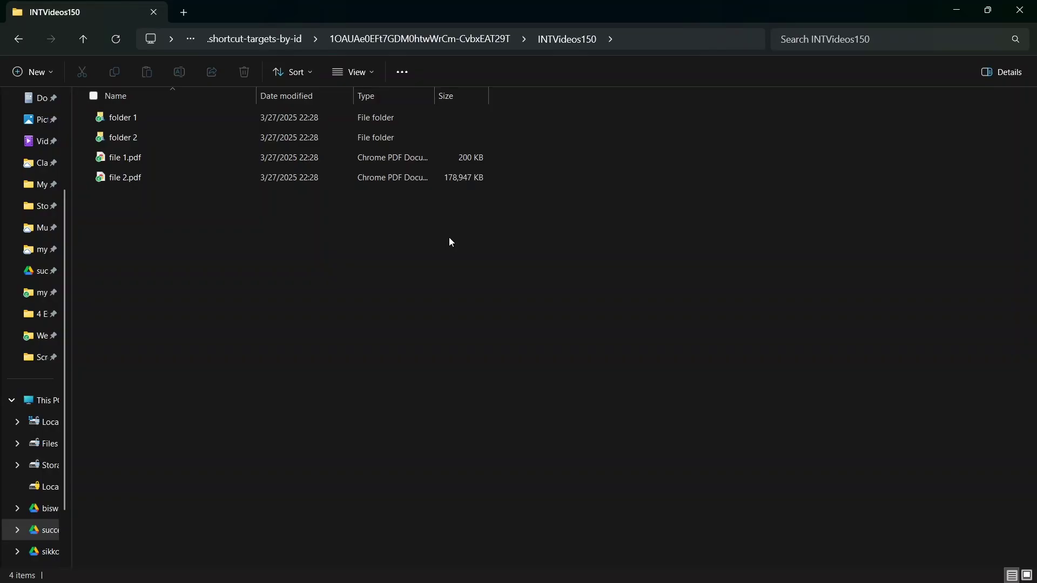
{"action": "key", "text": "ctrl+a"}
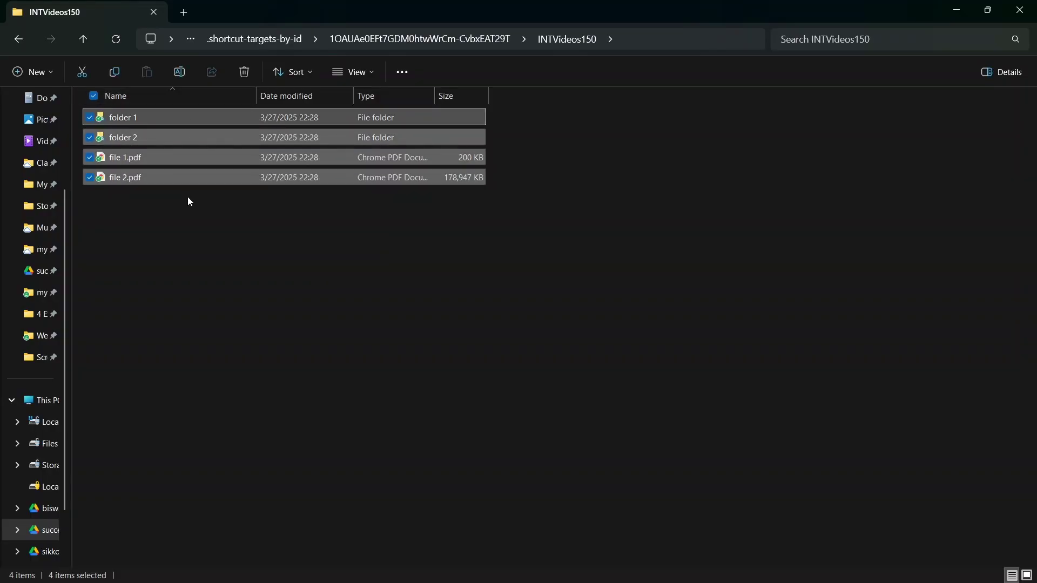
{"action": "right_click", "coordinate": [195, 117]}
{"action": "left_click", "coordinate": [259, 142]}
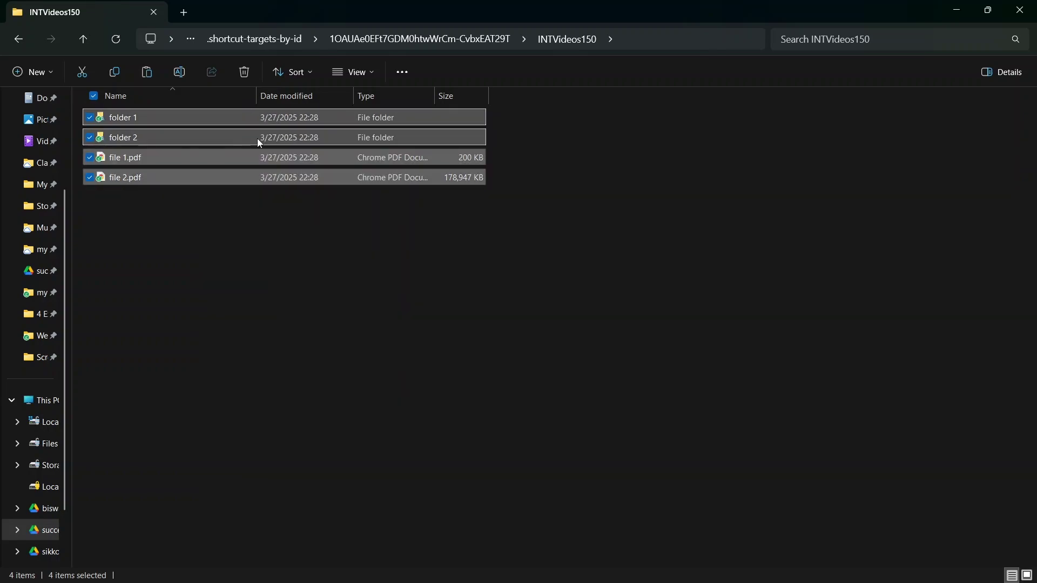
Step: Return to My Drive and paste the copied items into the "my videos150" folder
{"action": "left_click", "coordinate": [16, 43]}
{"action": "left_click", "coordinate": [423, 239]}
{"action": "double_click", "coordinate": [190, 146]}
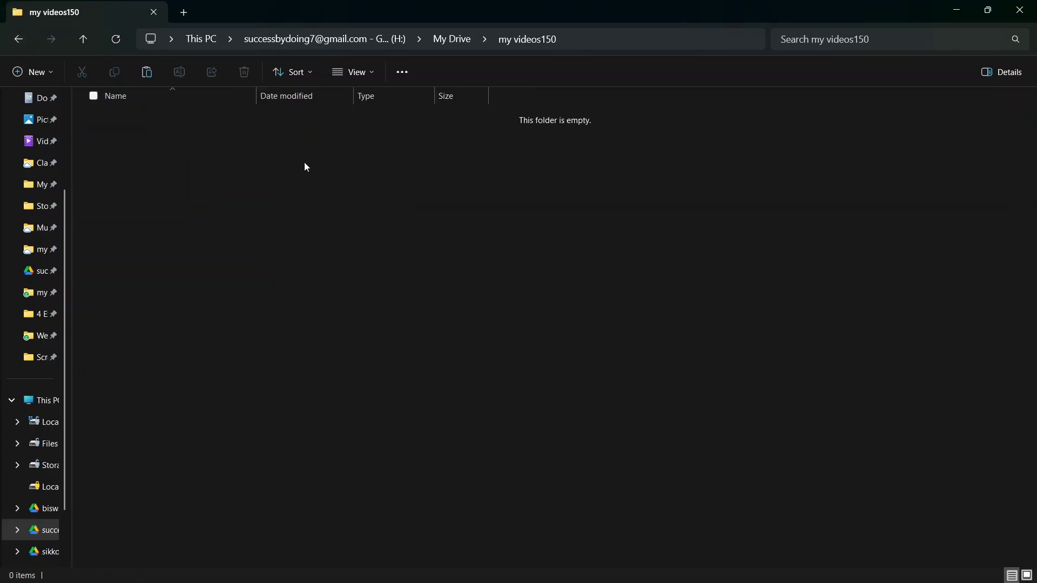
{"action": "right_click", "coordinate": [424, 248]}
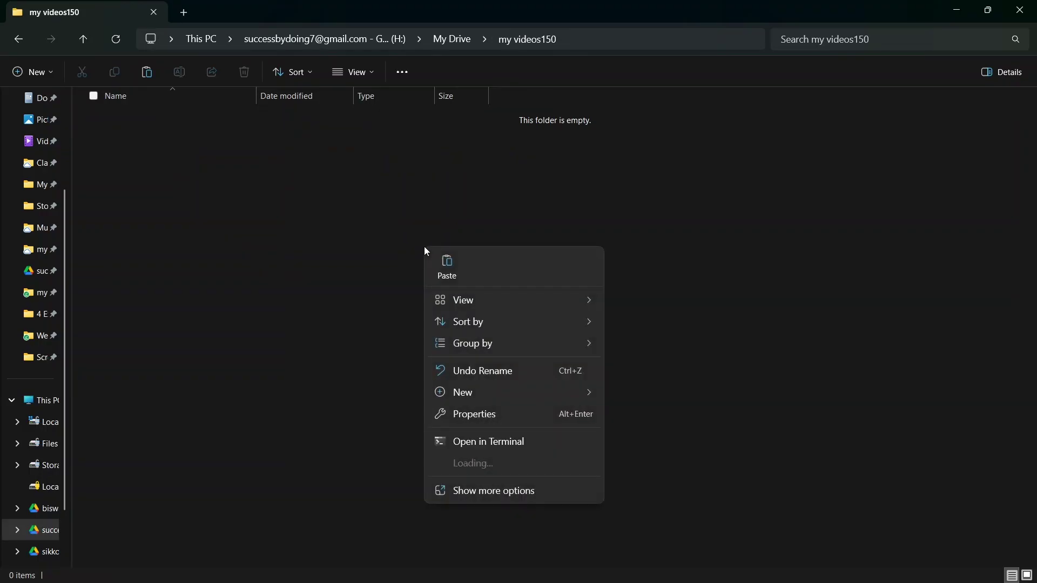
{"action": "left_click", "coordinate": [447, 264]}
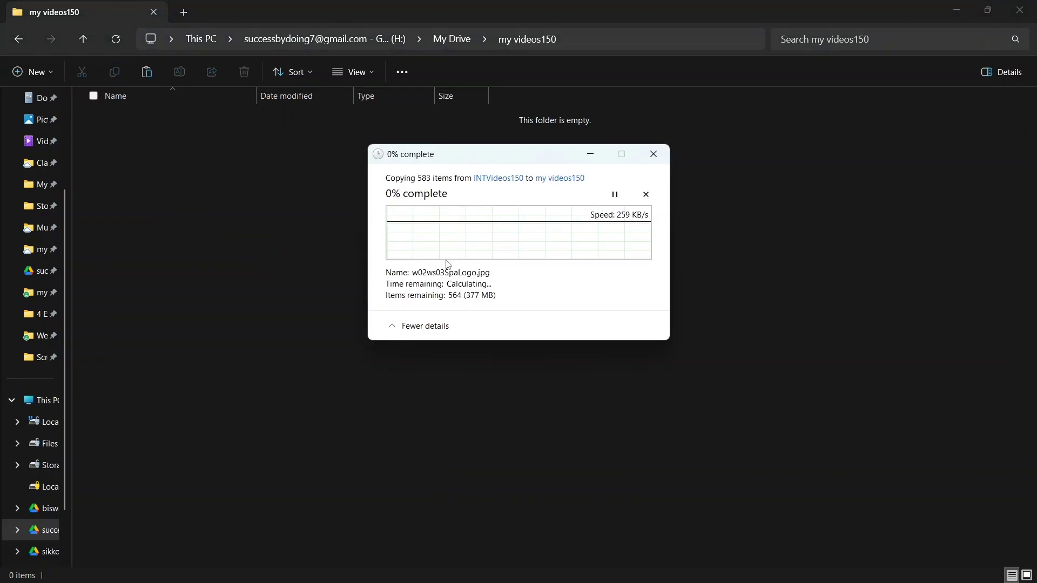
Step: Toggle the detailed view of the copy progress while the items are being copied
{"action": "left_click", "coordinate": [394, 325]}
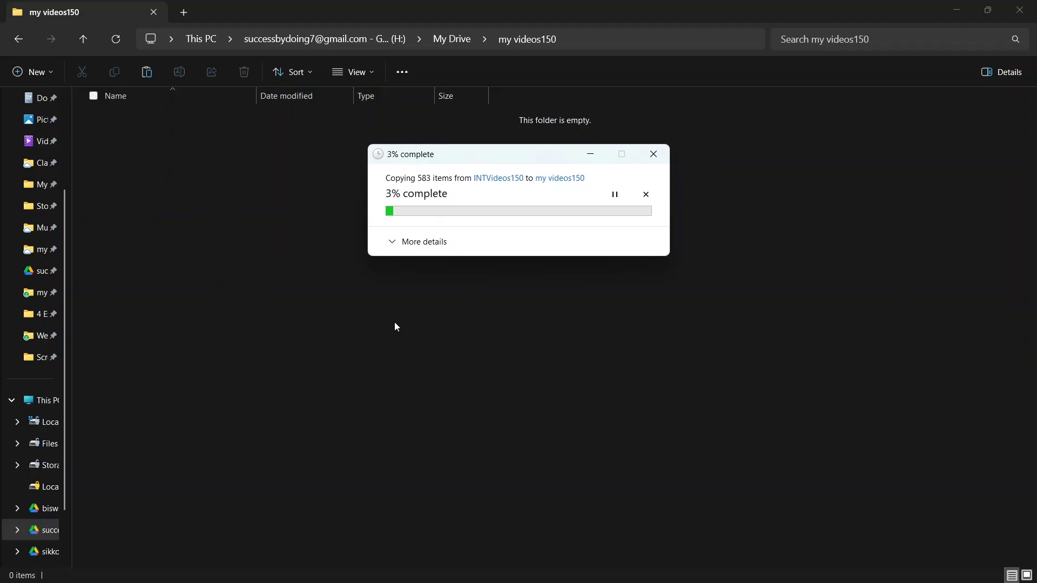
{"action": "left_click", "coordinate": [393, 241]}
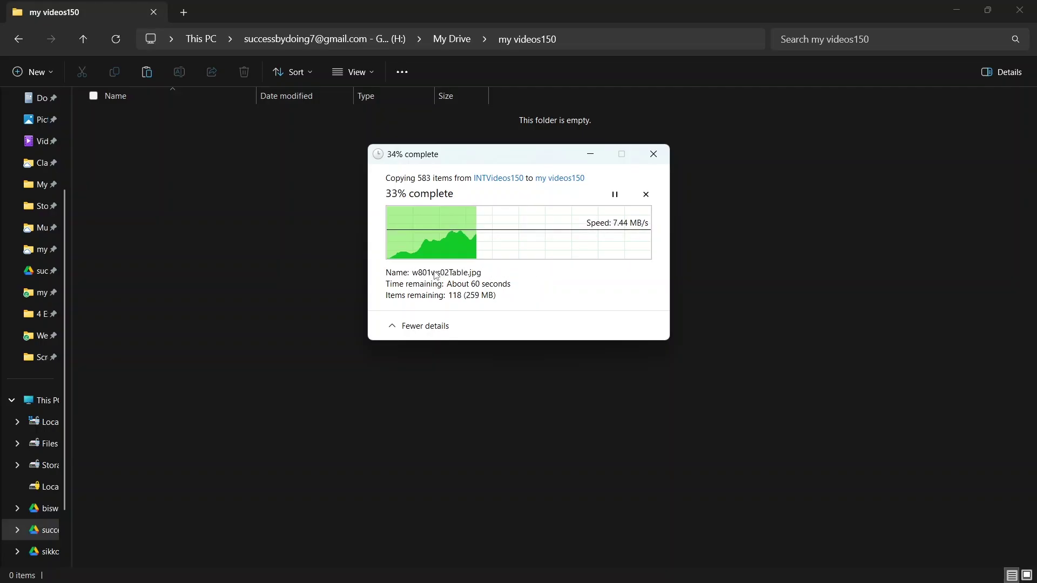
{"action": "left_click", "coordinate": [391, 326]}
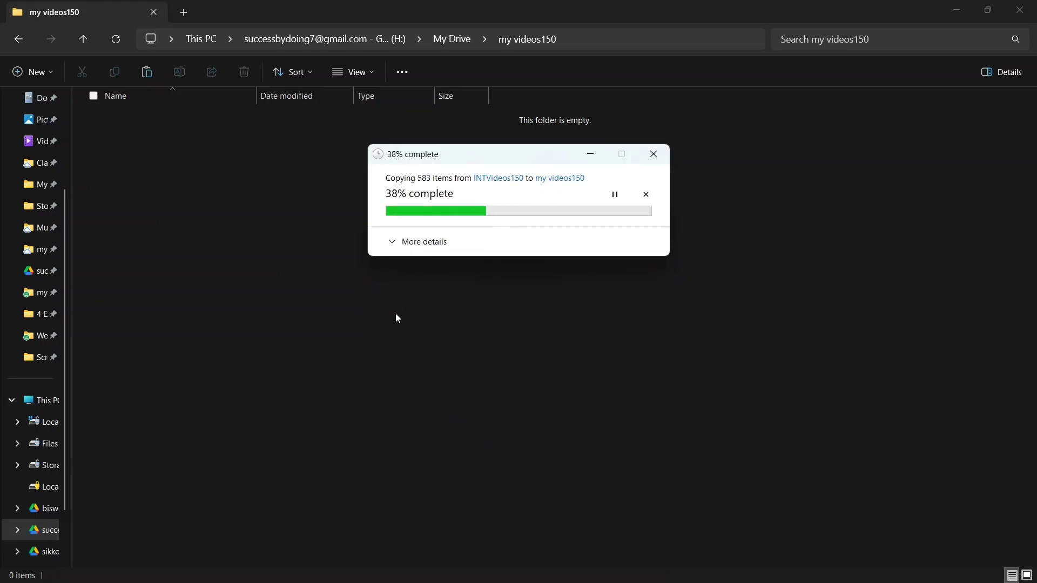
{"action": "left_click", "coordinate": [390, 241]}
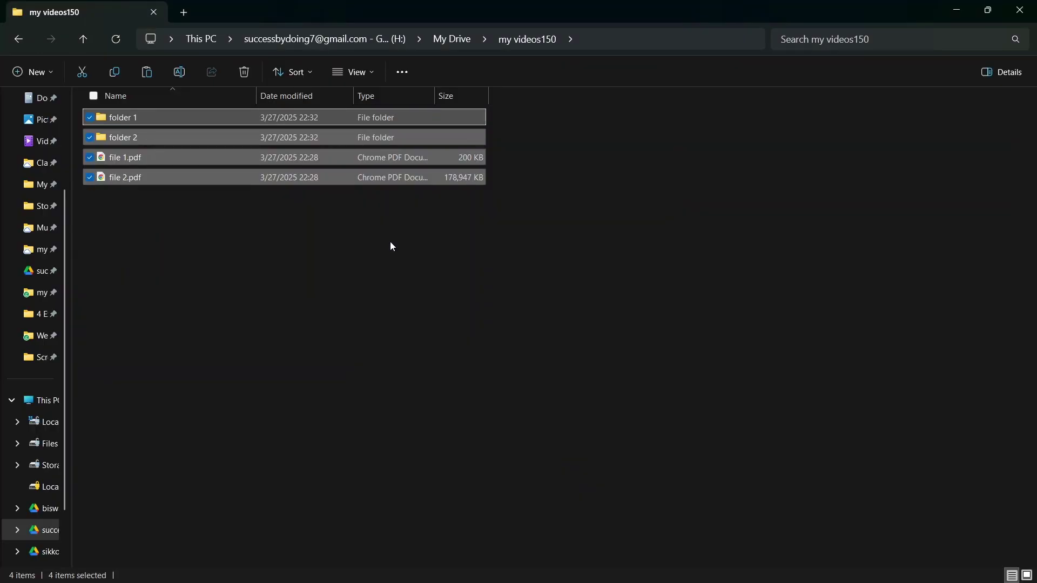
Step: Go back to My Drive and set the offline access of the "my videos150" folder to Available offline
{"action": "left_click", "coordinate": [392, 246]}
{"action": "left_click", "coordinate": [19, 40]}
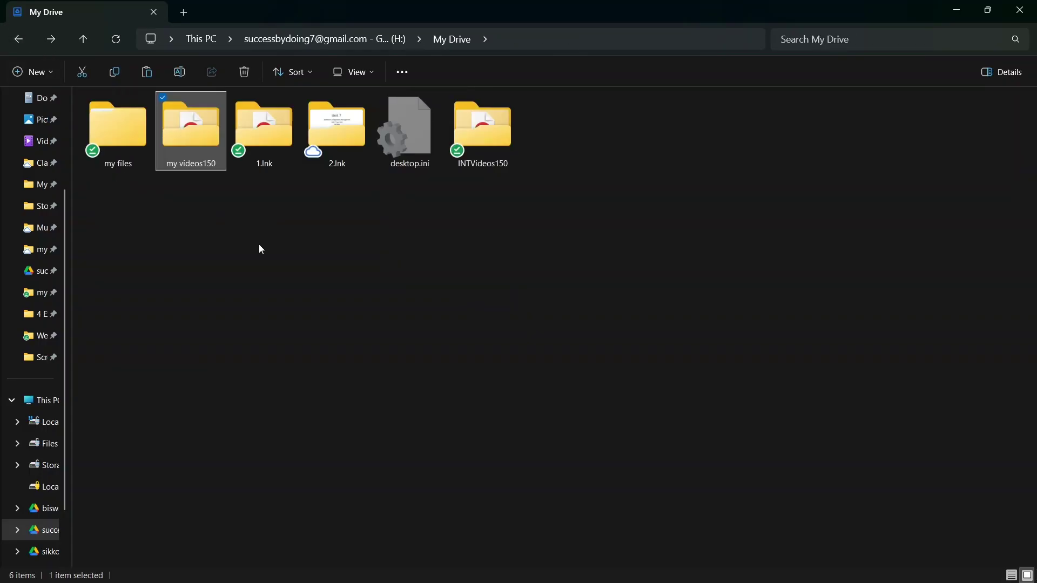
{"action": "right_click", "coordinate": [189, 156]}
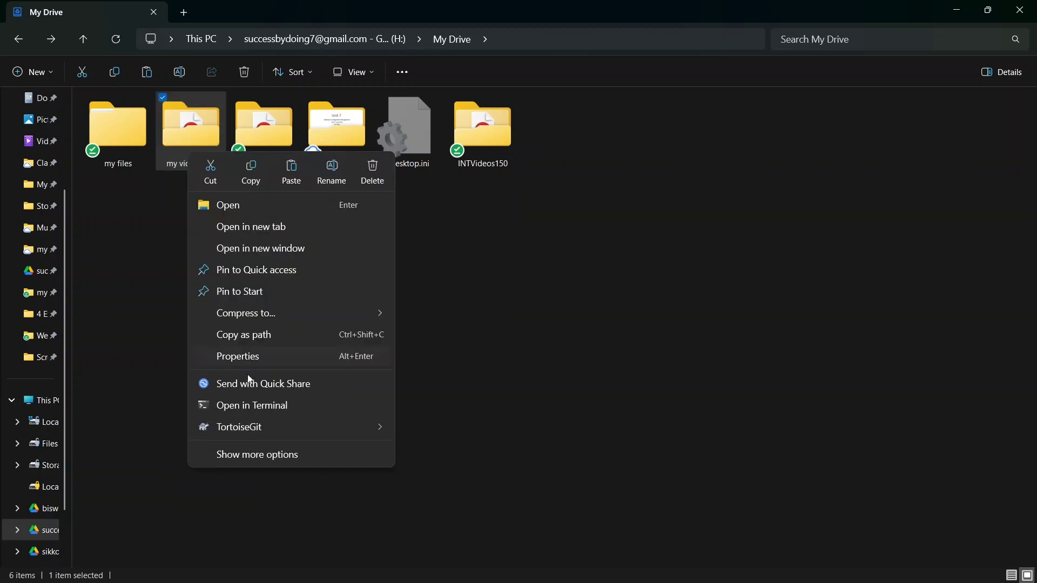
{"action": "left_click", "coordinate": [249, 453]}
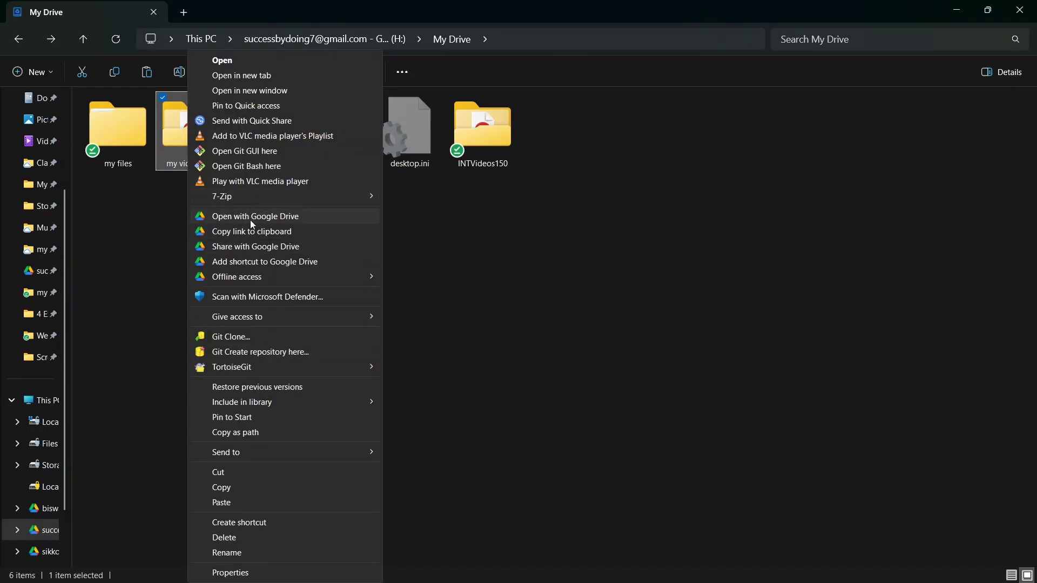
{"action": "mouse_move", "coordinate": [368, 277]}
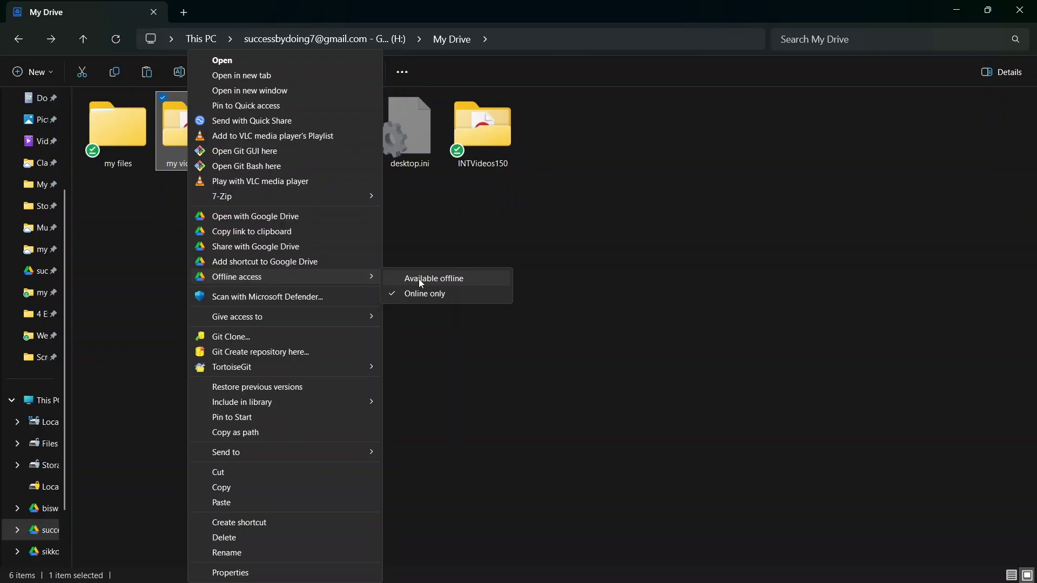
{"action": "left_click", "coordinate": [435, 280]}
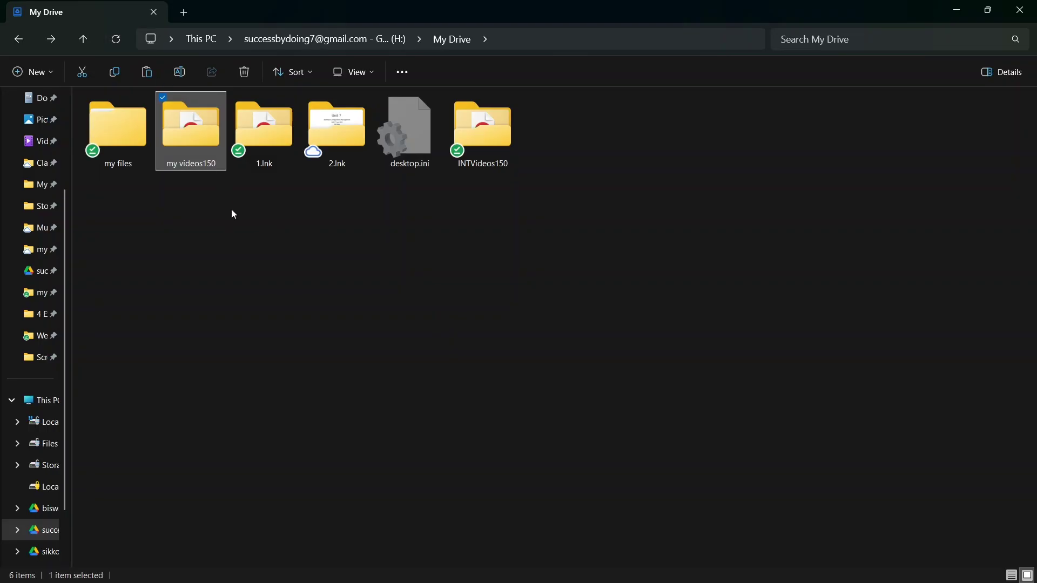
{"action": "mouse_move", "coordinate": [193, 148]}
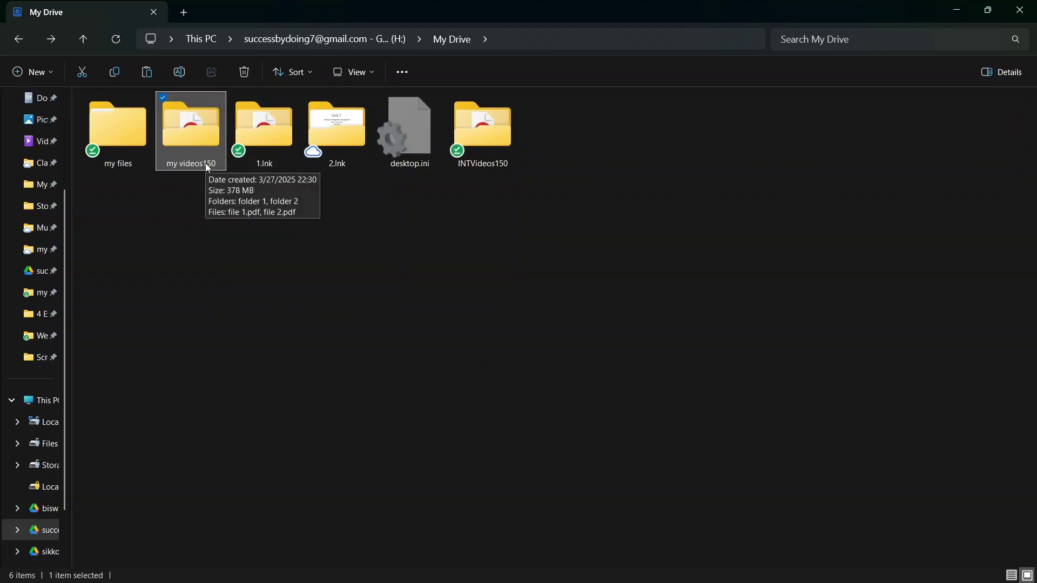
Step: Try to create a new folder inside the shared INTVideos150 folder and skip the operation when asked to confirm
{"action": "double_click", "coordinate": [479, 124]}
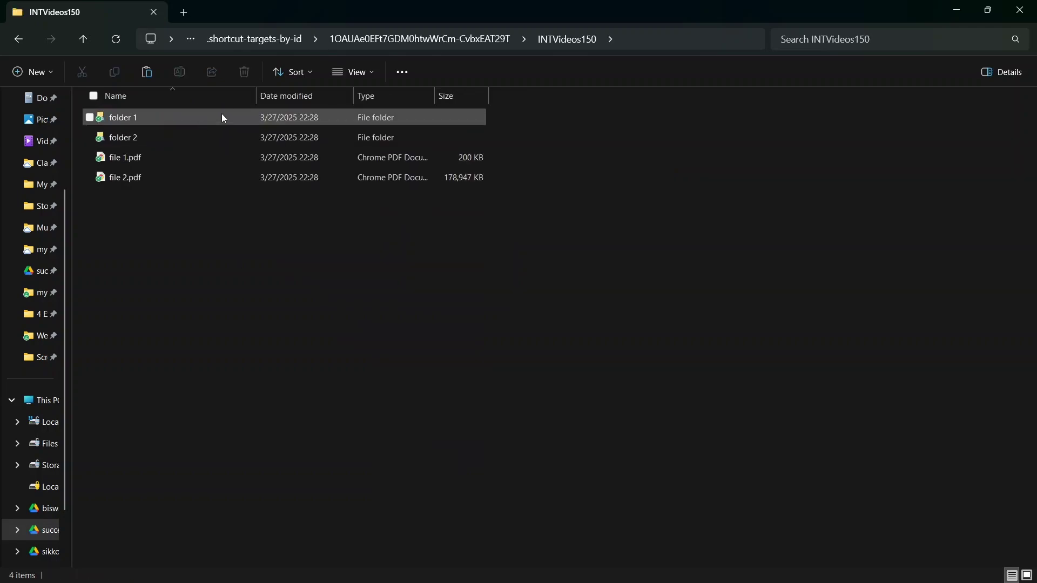
{"action": "right_click", "coordinate": [215, 216]}
{"action": "mouse_move", "coordinate": [279, 366]}
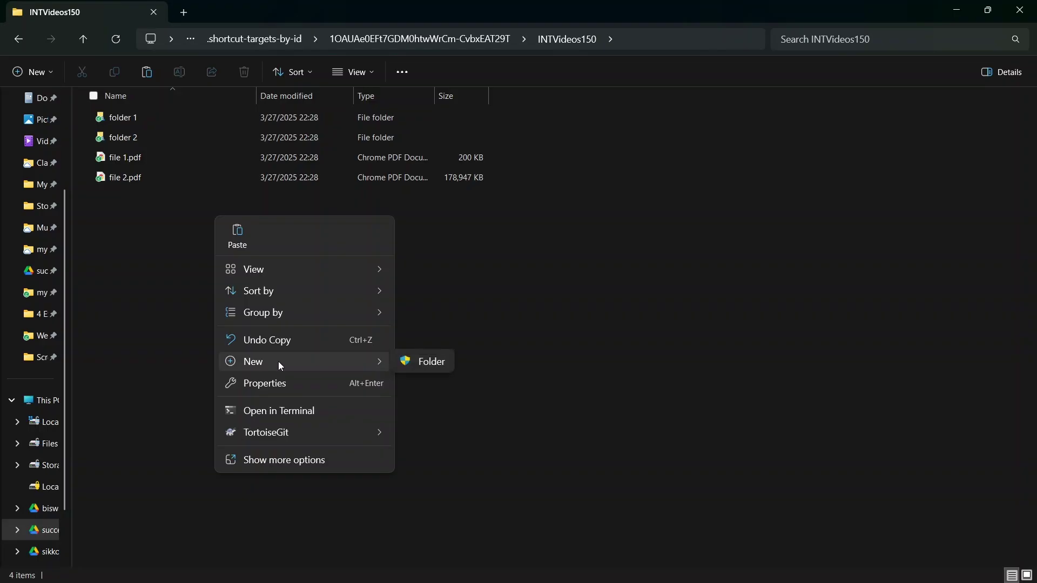
{"action": "left_click", "coordinate": [430, 365]}
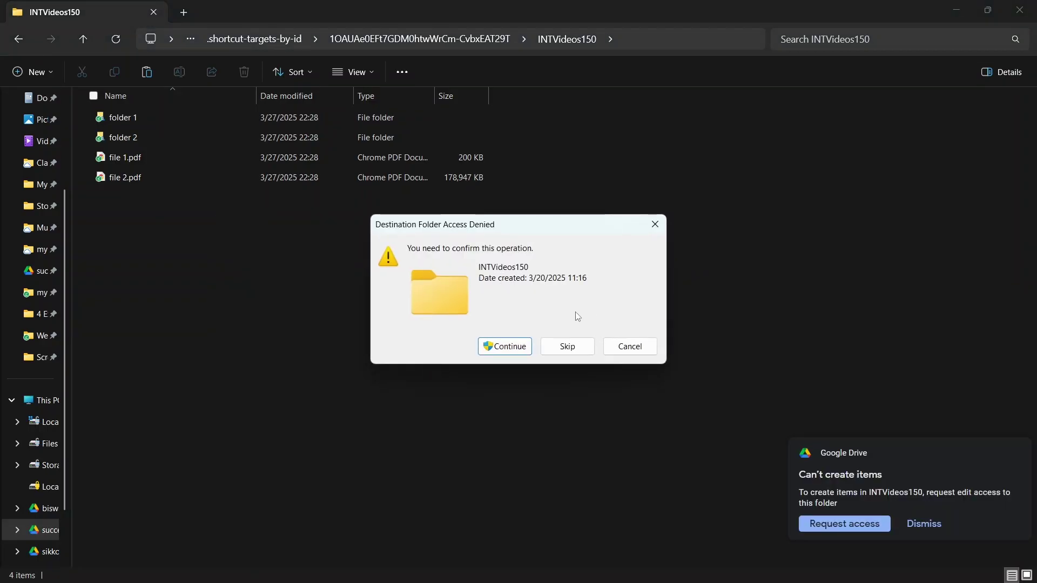
{"action": "left_click", "coordinate": [568, 346]}
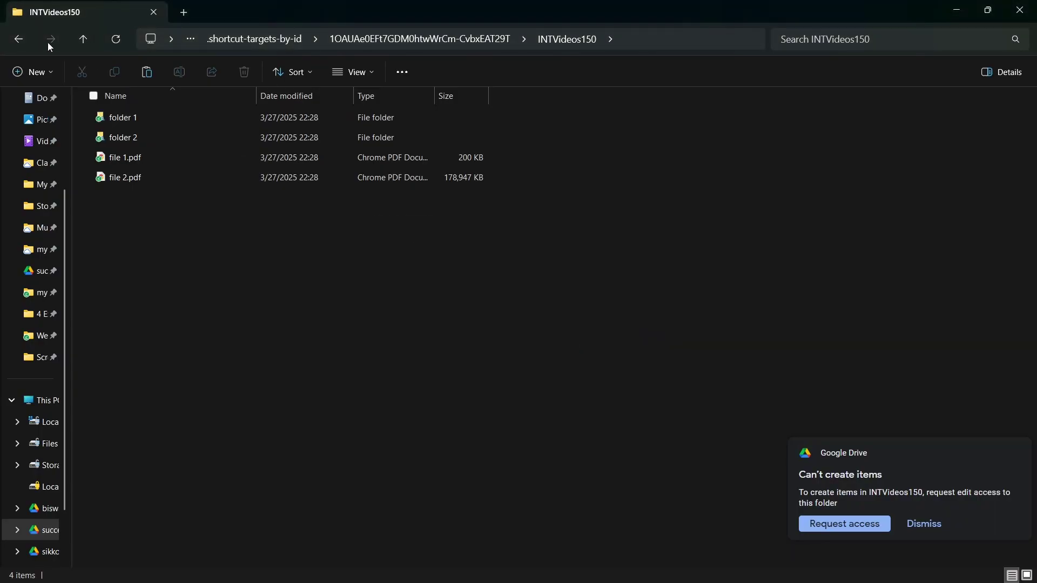
Step: Create a text document named "my test.txt" in the "my videos150" folder of My Drive
{"action": "left_click", "coordinate": [19, 40]}
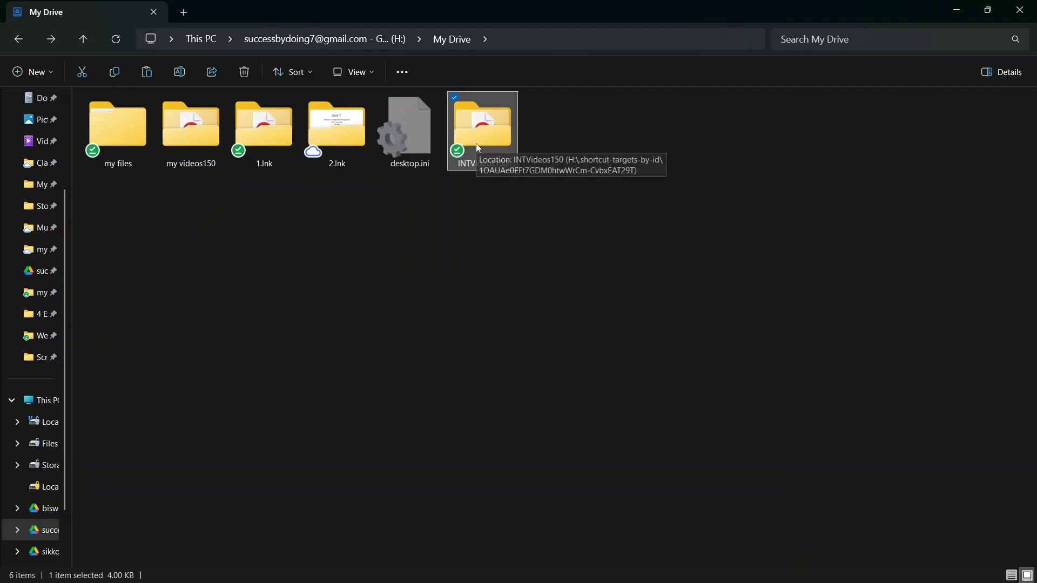
{"action": "double_click", "coordinate": [179, 145]}
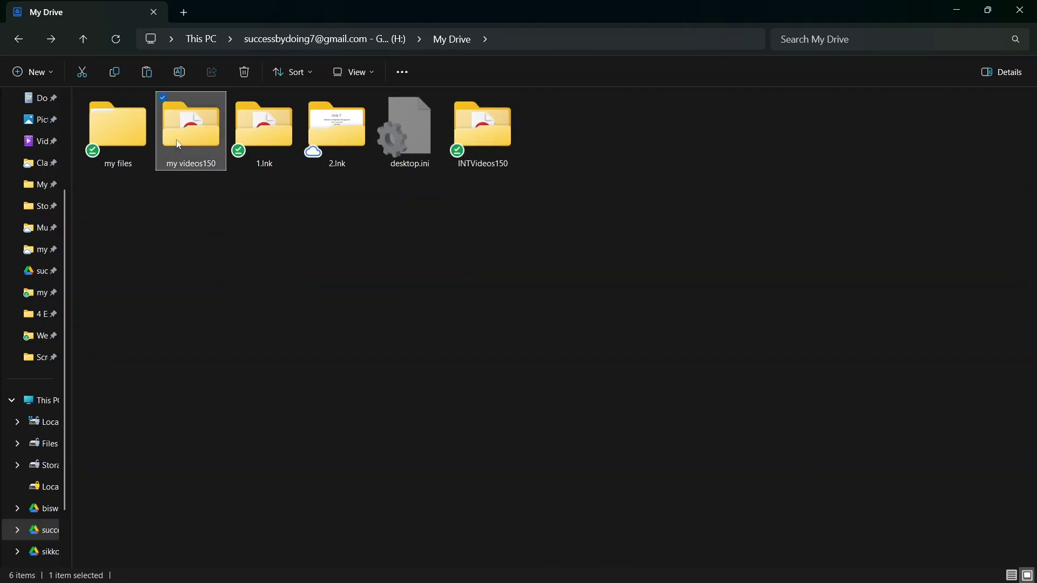
{"action": "right_click", "coordinate": [246, 277]}
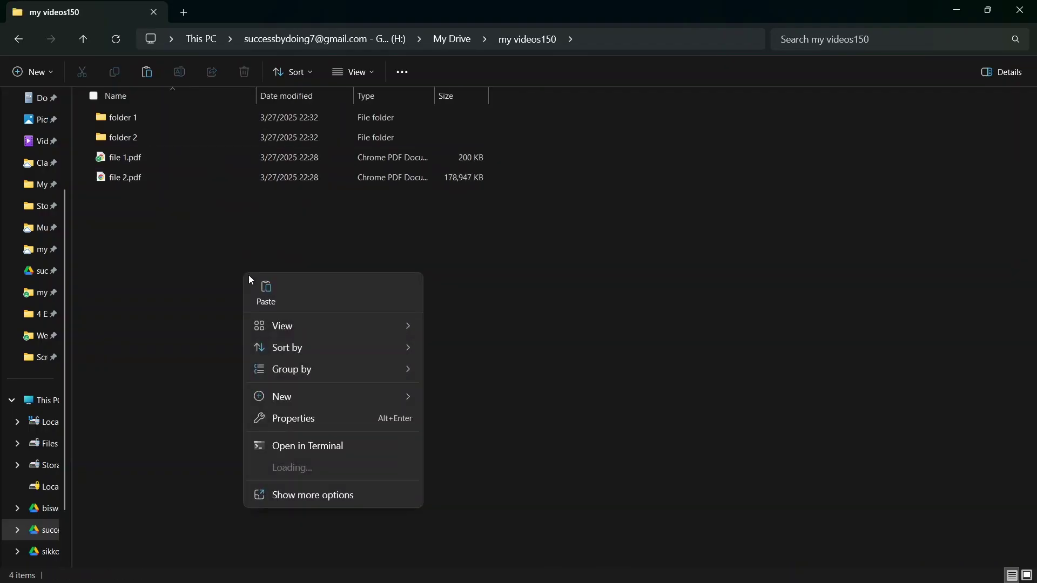
{"action": "mouse_move", "coordinate": [289, 397]}
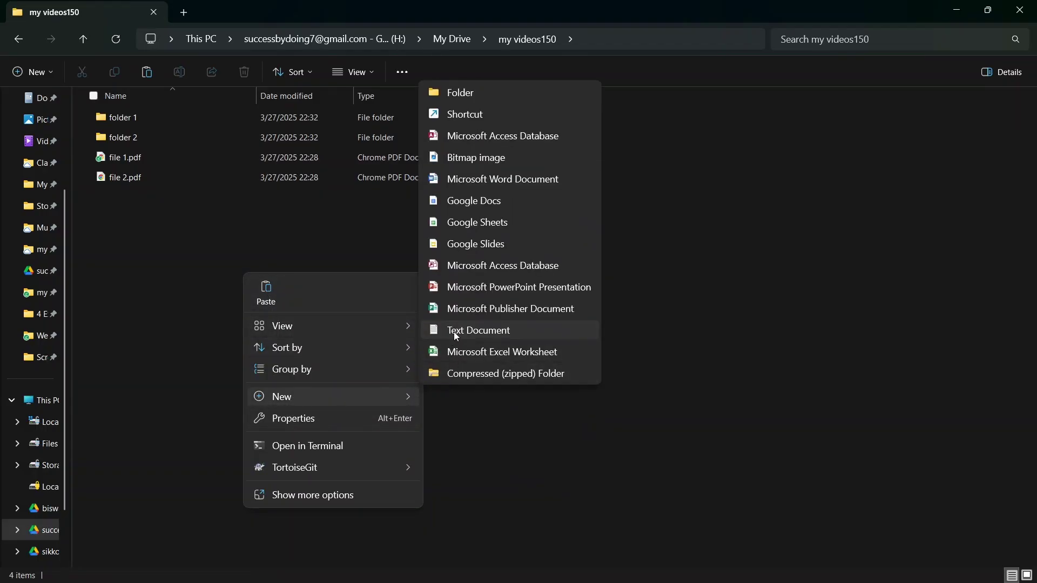
{"action": "left_click", "coordinate": [456, 333]}
{"action": "type", "text": "my te"}
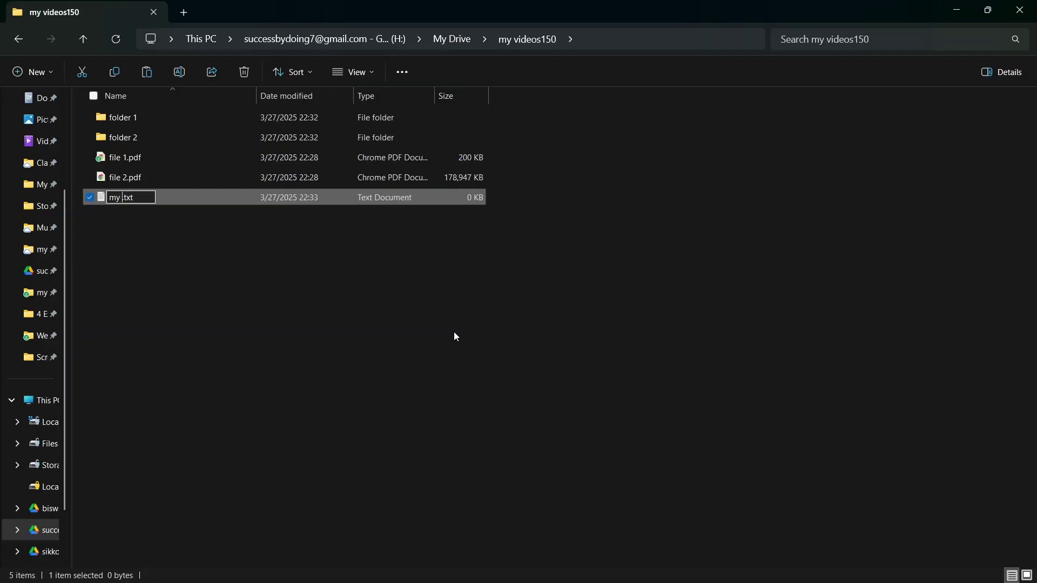
{"action": "type", "text": "st"}
{"action": "key", "text": "Return"}
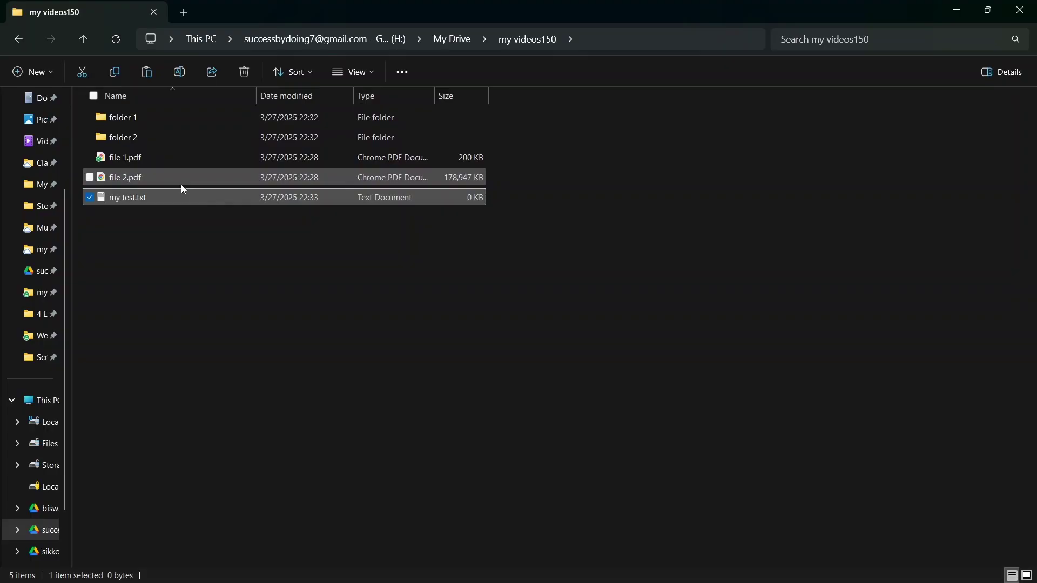
{"action": "left_click", "coordinate": [197, 241]}
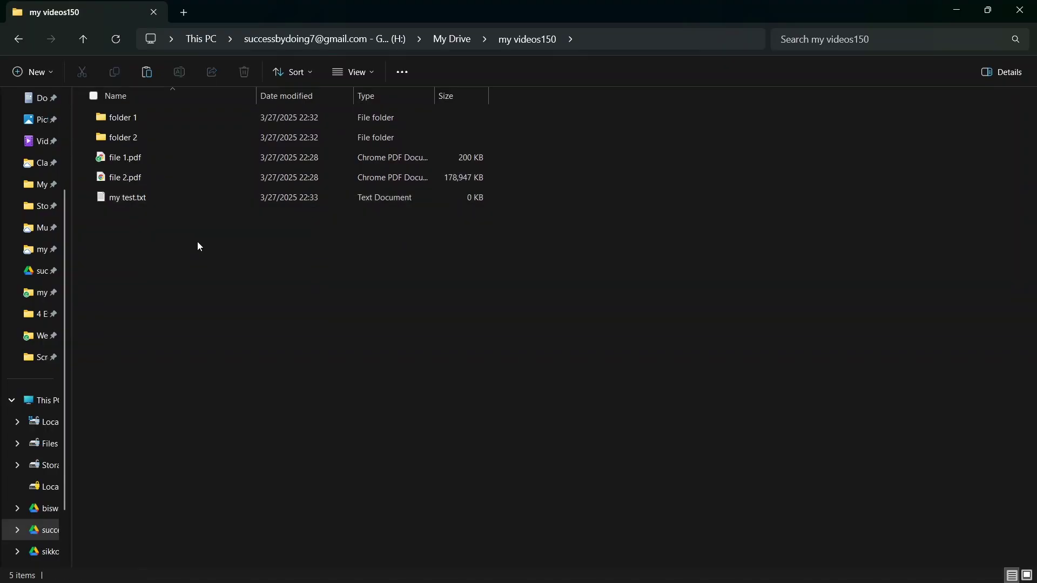
Step: Return to My Drive and compare the "my videos150" folder with the INTVideos150 shortcut
{"action": "left_click", "coordinate": [19, 39]}
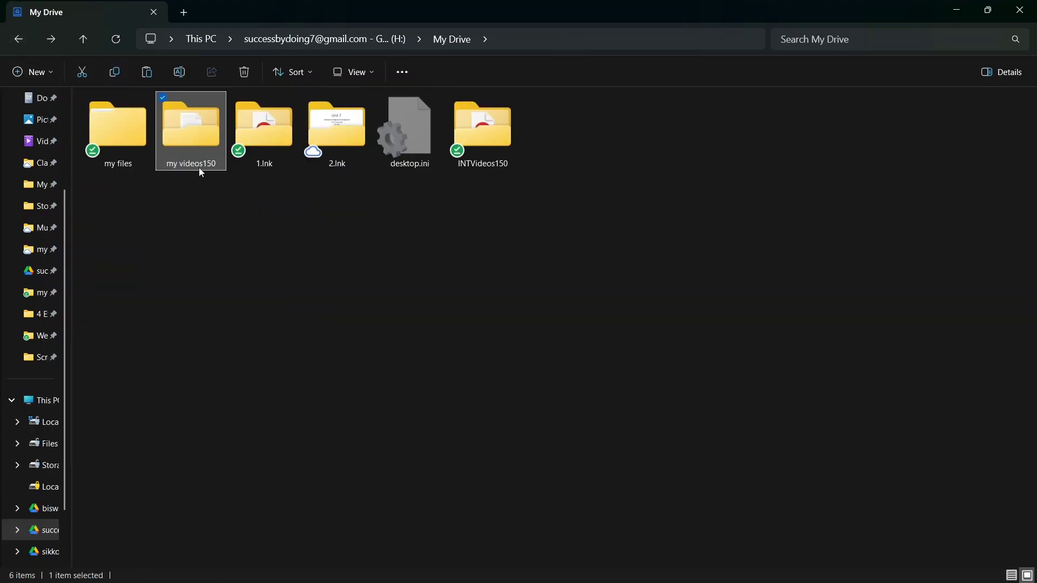
{"action": "left_click", "coordinate": [235, 249]}
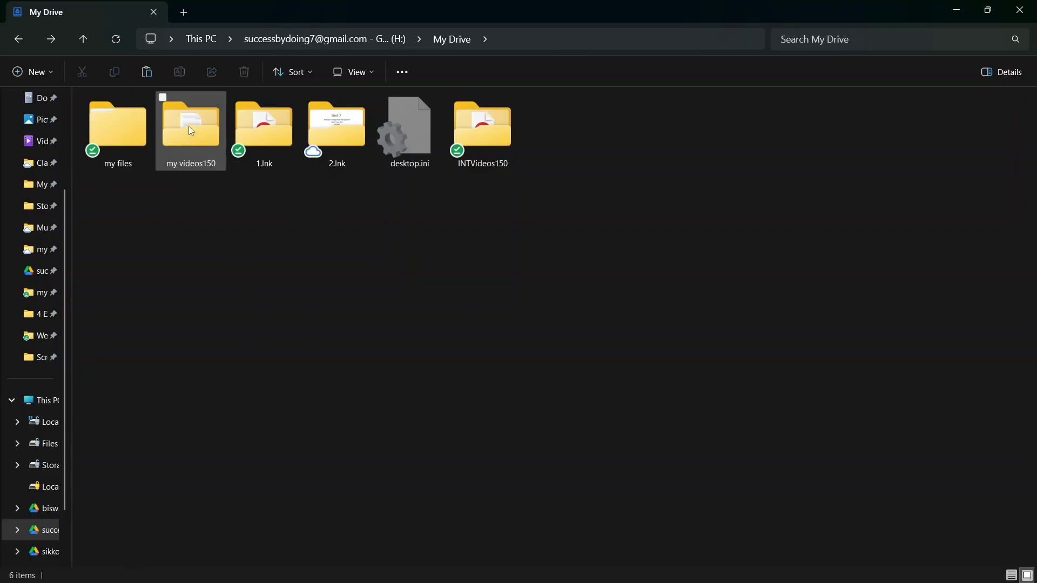
{"action": "mouse_move", "coordinate": [193, 135]}
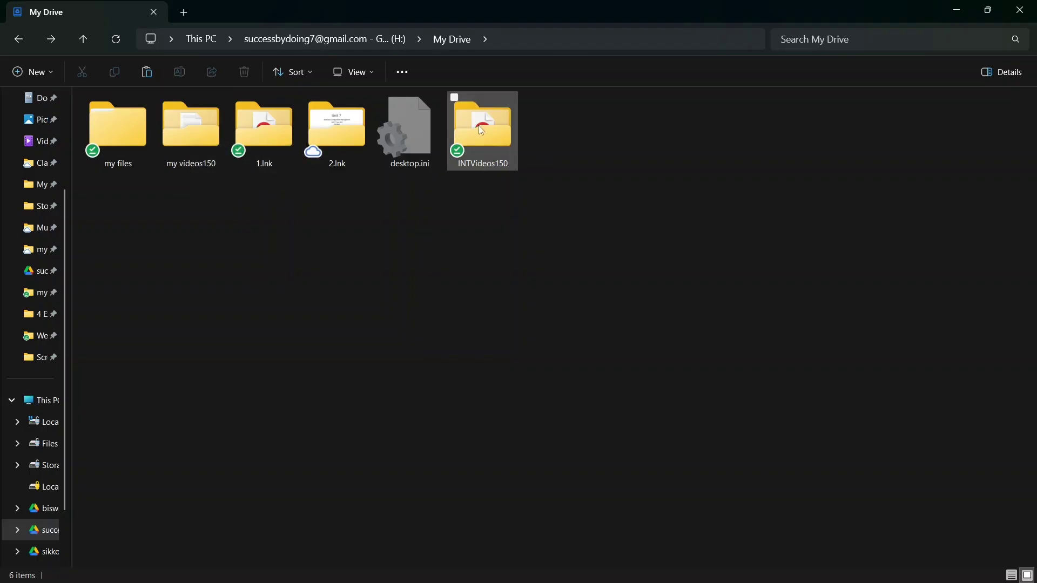
{"action": "mouse_move", "coordinate": [492, 143]}
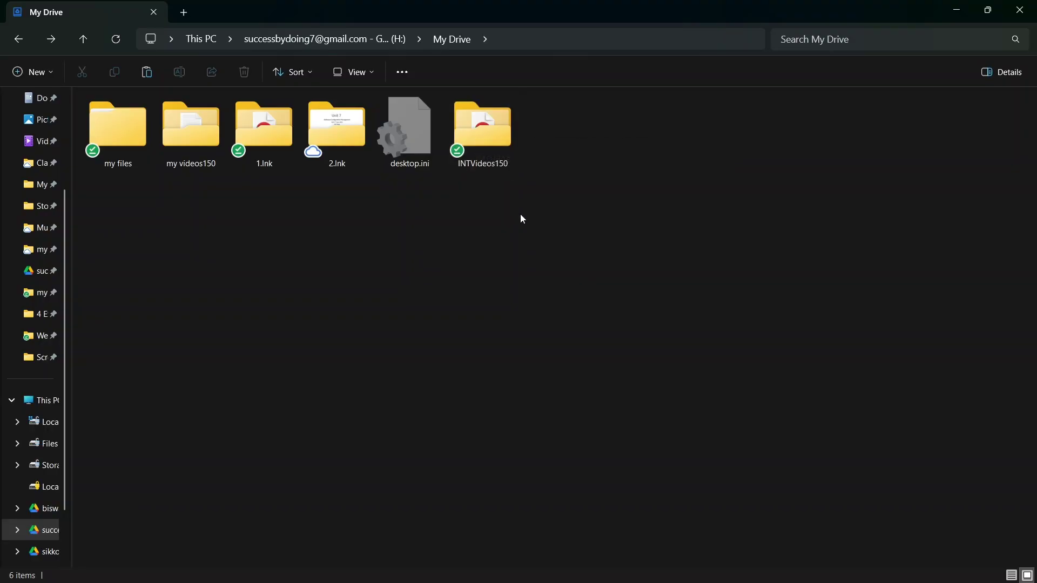
{"action": "mouse_move", "coordinate": [474, 128]}
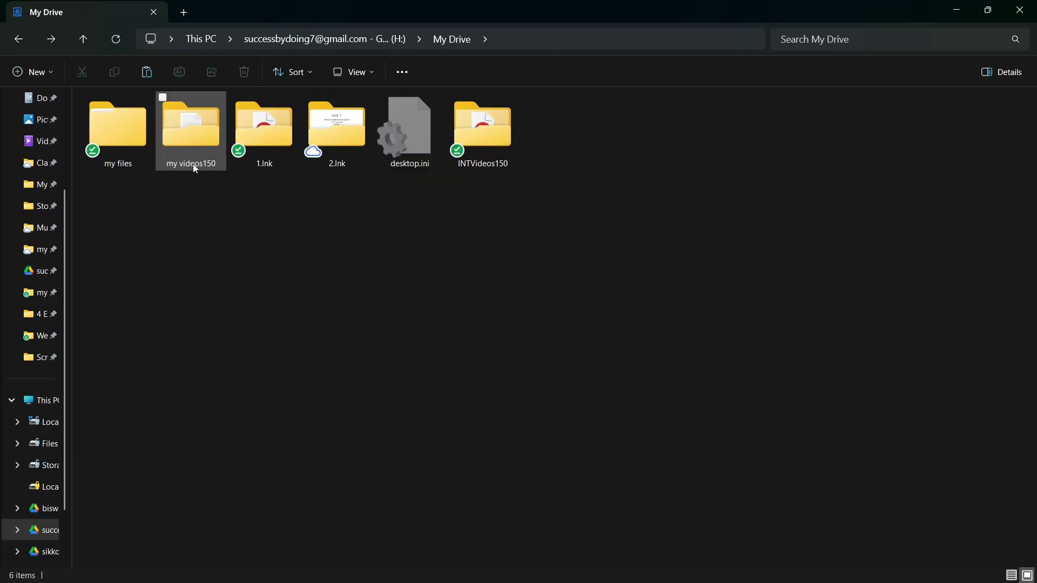
{"action": "mouse_move", "coordinate": [190, 142]}
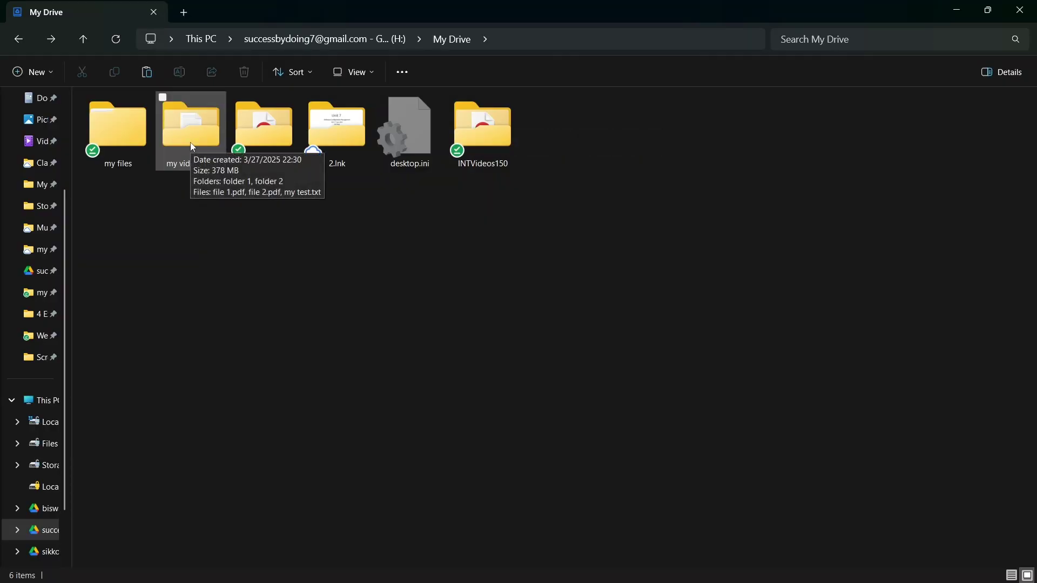